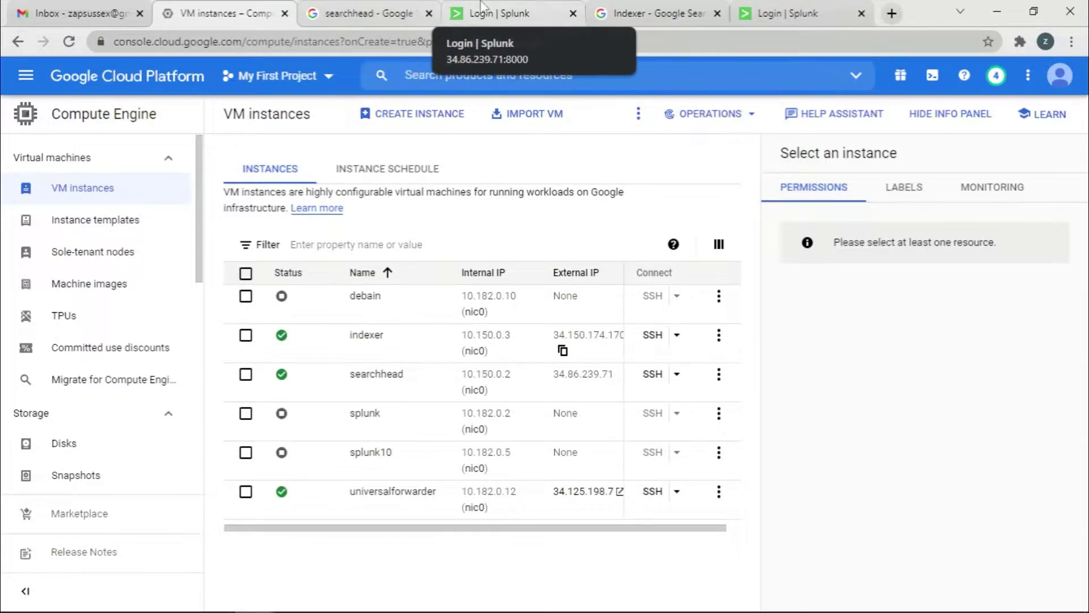
# Sign in to the search head with username admin and its password.
pyautogui.click(499, 13)
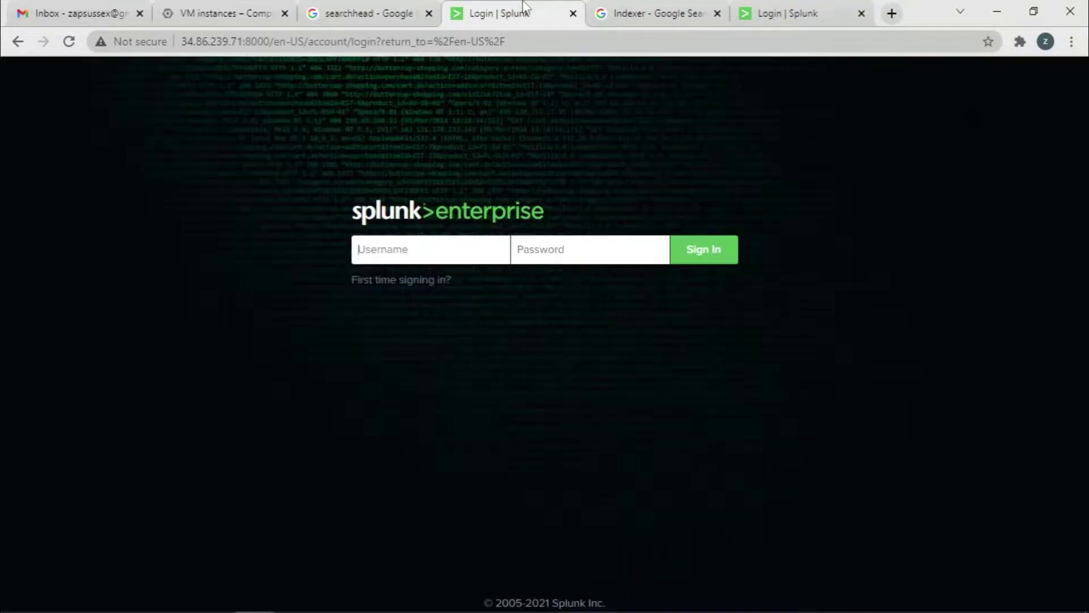
pyautogui.write('admin')
pyautogui.click(554, 245)
pyautogui.write('••••••••')
pyautogui.click(709, 255)
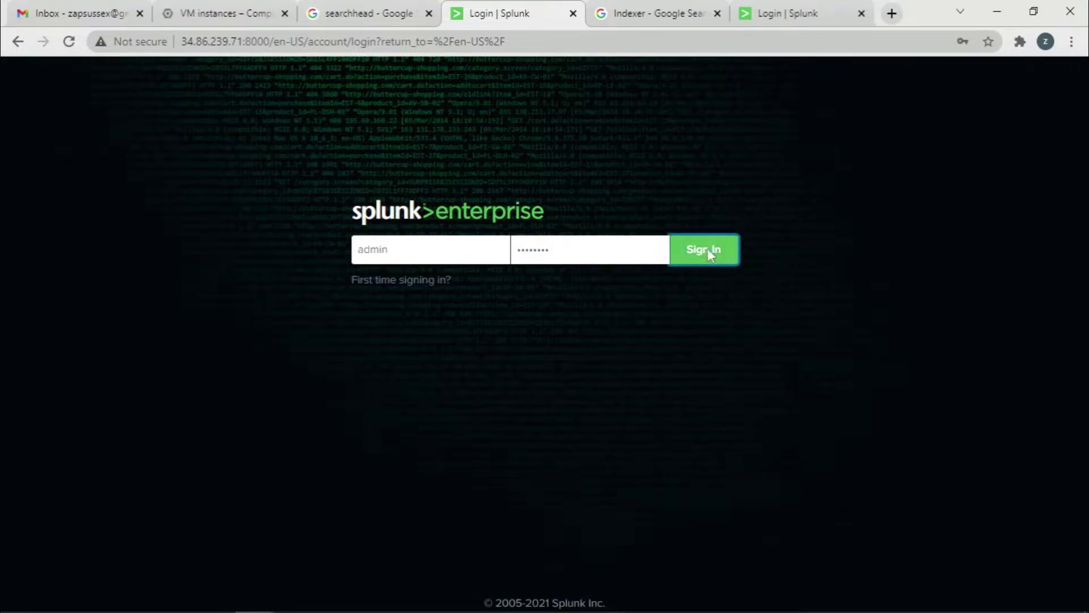
# Sign in to the indexer as admin, then return to the search head and dismiss the breach warning.
pyautogui.click(788, 13)
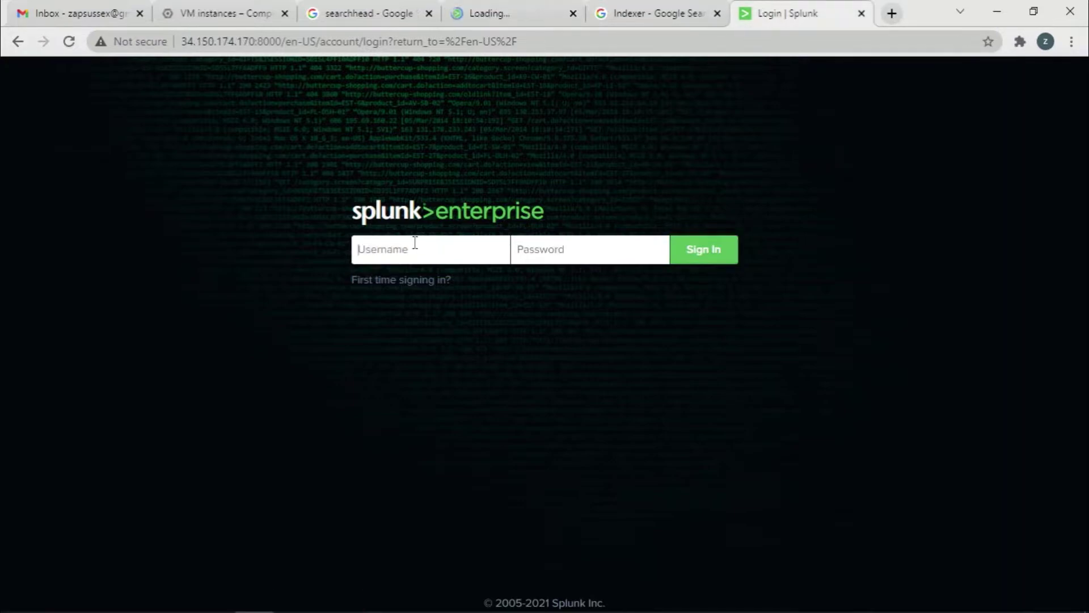
pyautogui.write('adm')
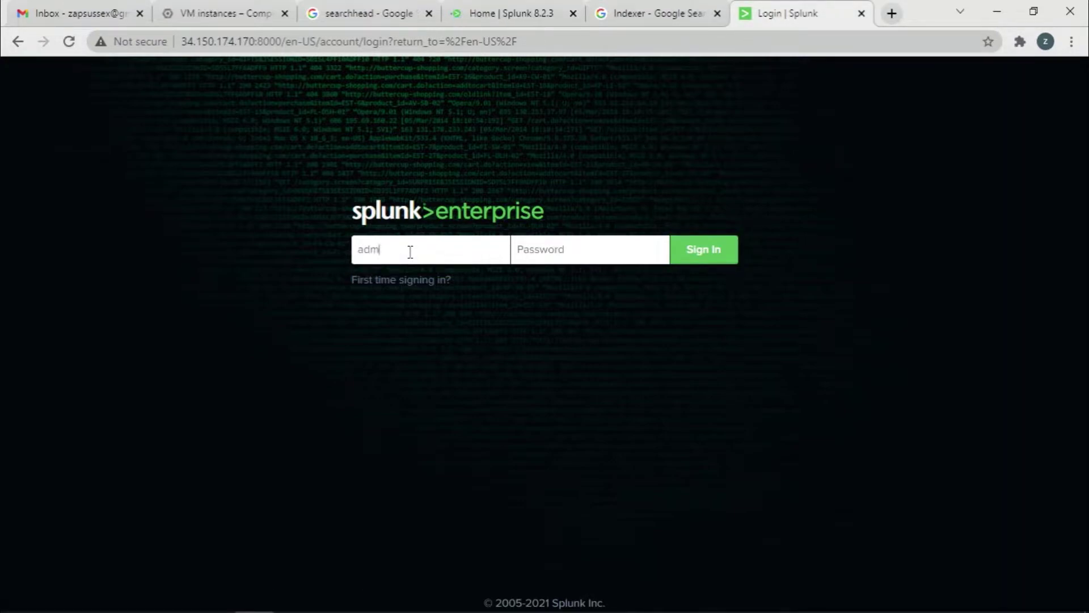
pyautogui.write('in')
pyautogui.click(536, 251)
pyautogui.write('•••••••••')
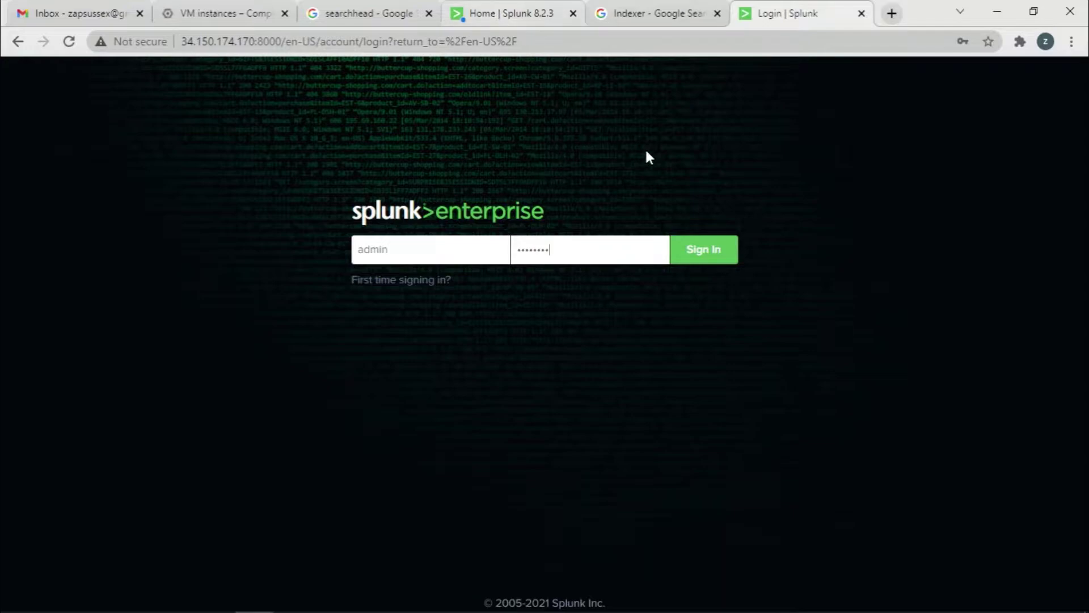
pyautogui.click(714, 253)
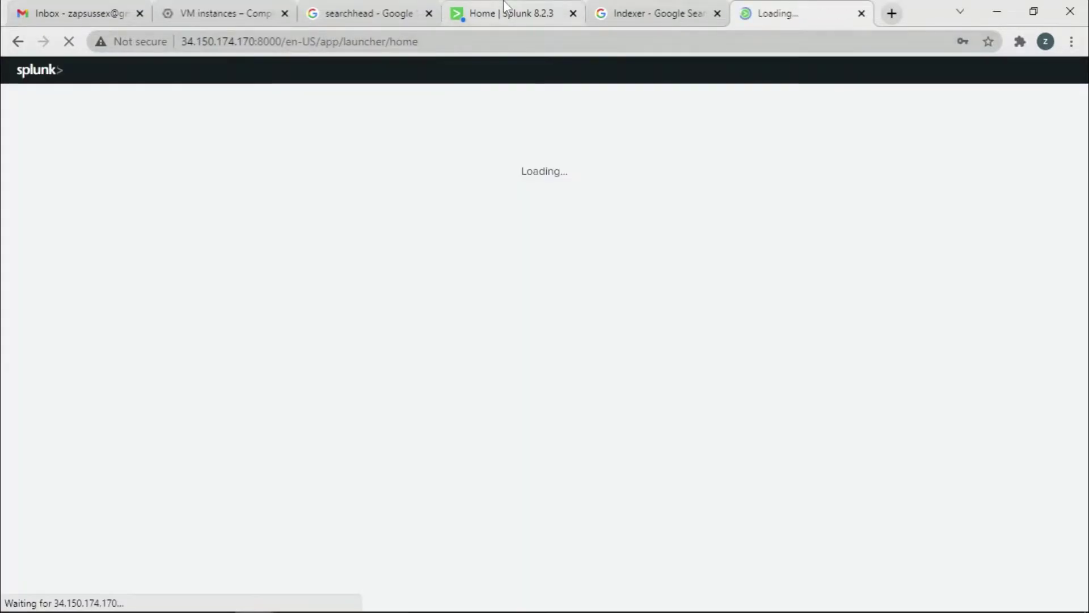
pyautogui.click(503, 8)
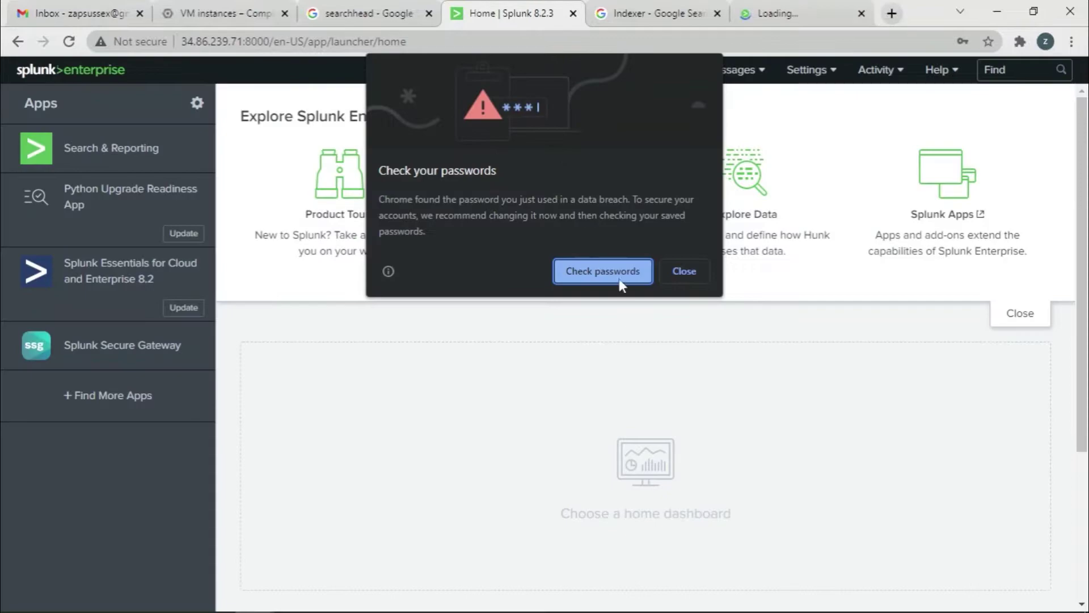
pyautogui.click(684, 271)
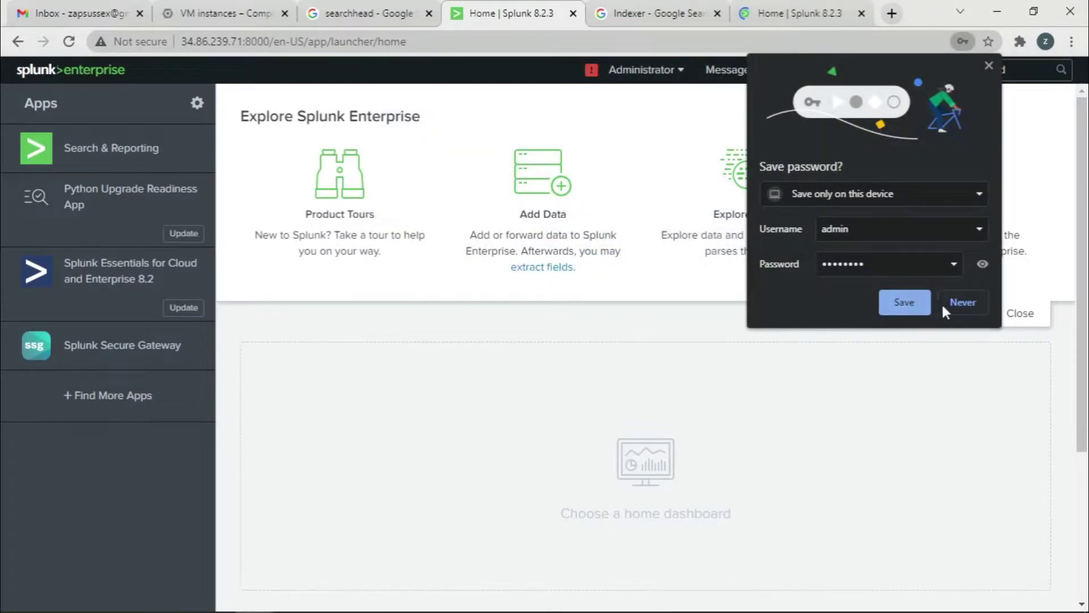
# Go to Settings > Distributed search and start adding a new search peer.
pyautogui.click(960, 303)
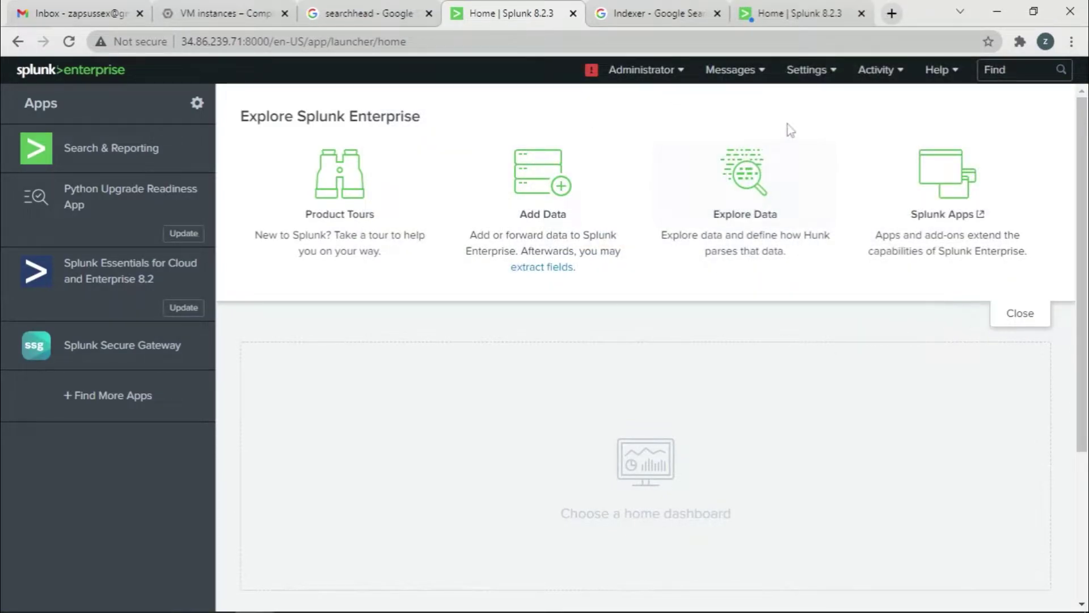
pyautogui.click(817, 77)
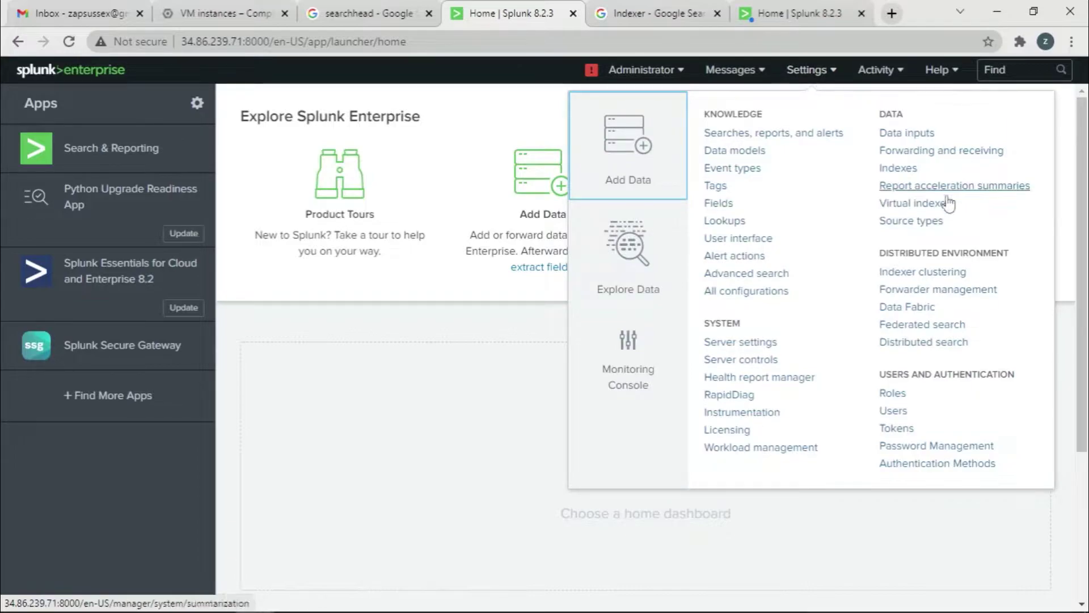
pyautogui.click(925, 342)
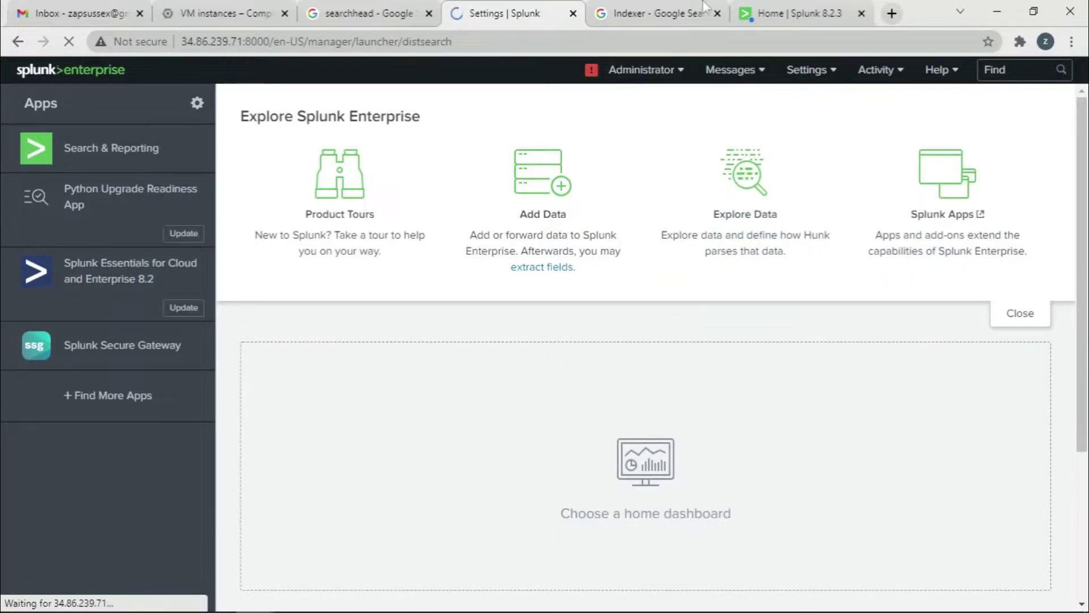
pyautogui.click(800, 13)
pyautogui.click(687, 267)
pyautogui.click(502, 13)
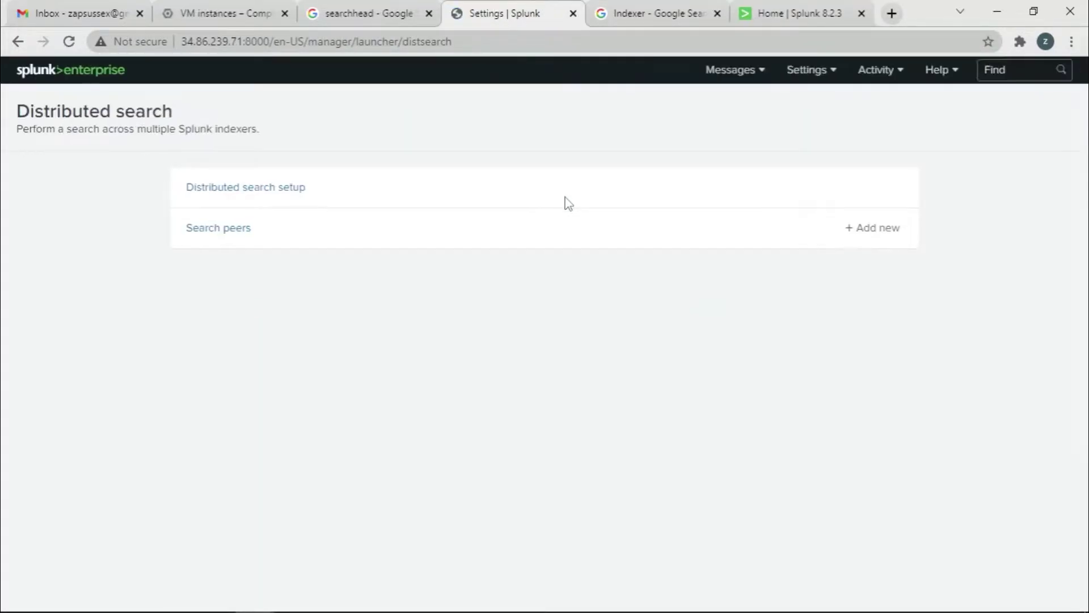
pyautogui.click(852, 232)
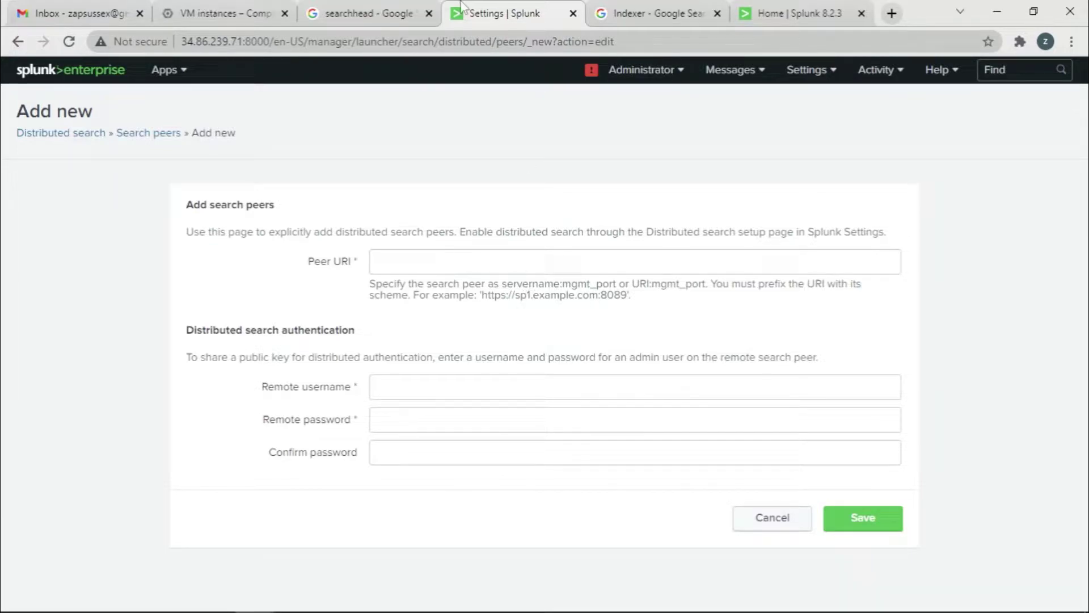
pyautogui.click(788, 7)
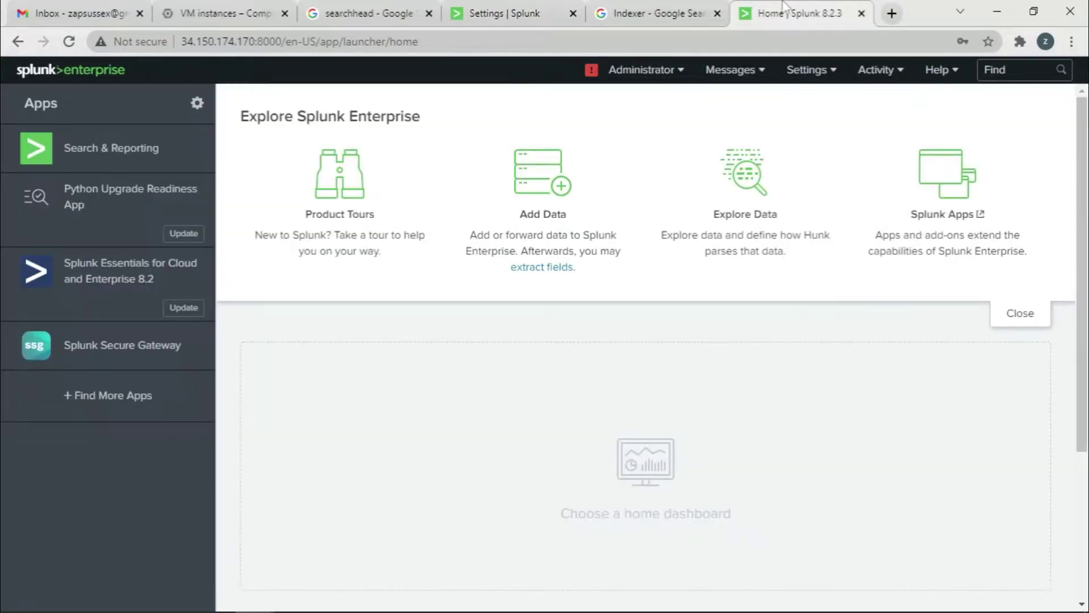
pyautogui.moveTo(282, 41); pyautogui.dragTo(184, 48)
pyautogui.hotkey('ctrl', 'c')
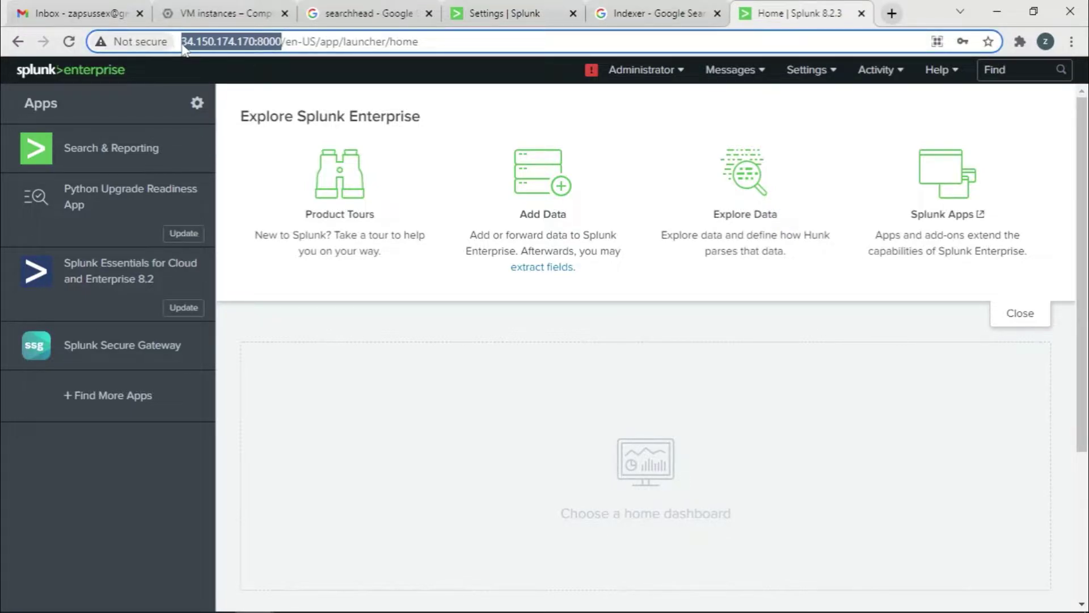
pyautogui.click(498, 13)
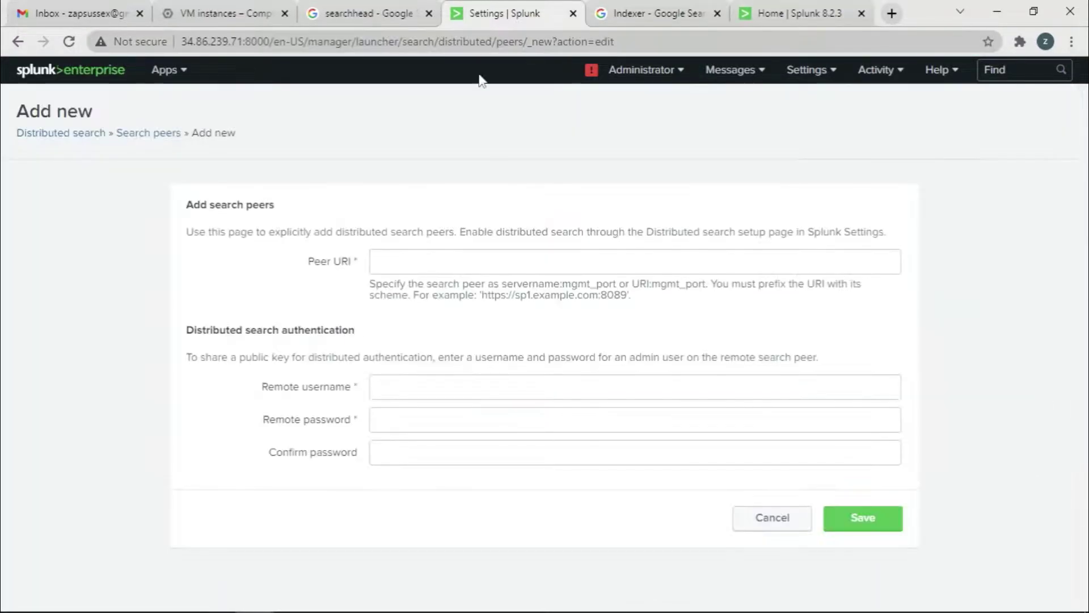
pyautogui.click(409, 262)
pyautogui.hotkey('ctrl', 'v')
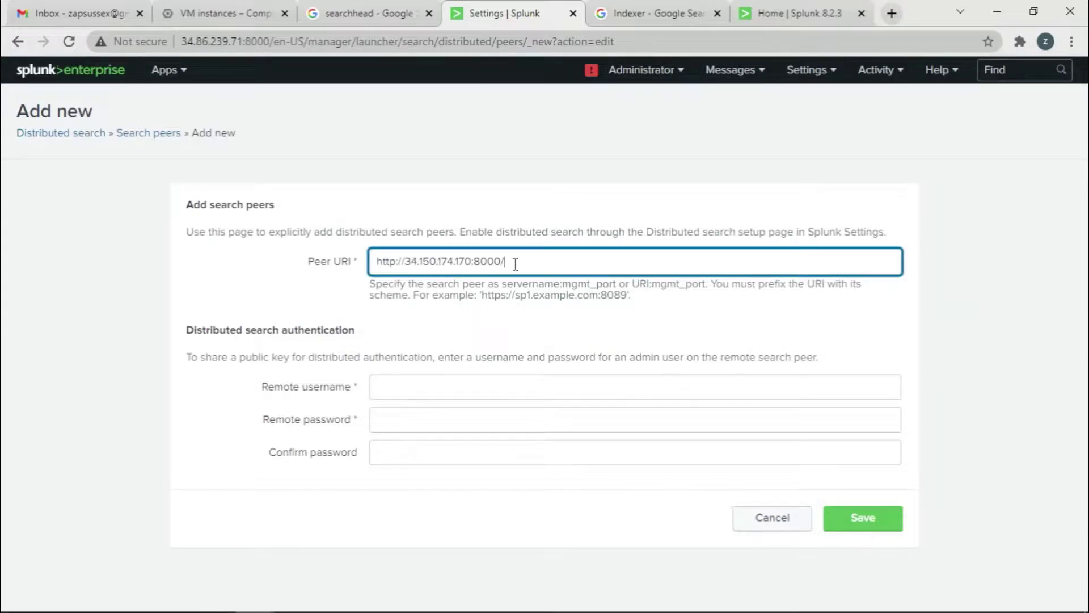
pyautogui.moveTo(404, 264); pyautogui.dragTo(369, 272)
pyautogui.press('BackSpace')
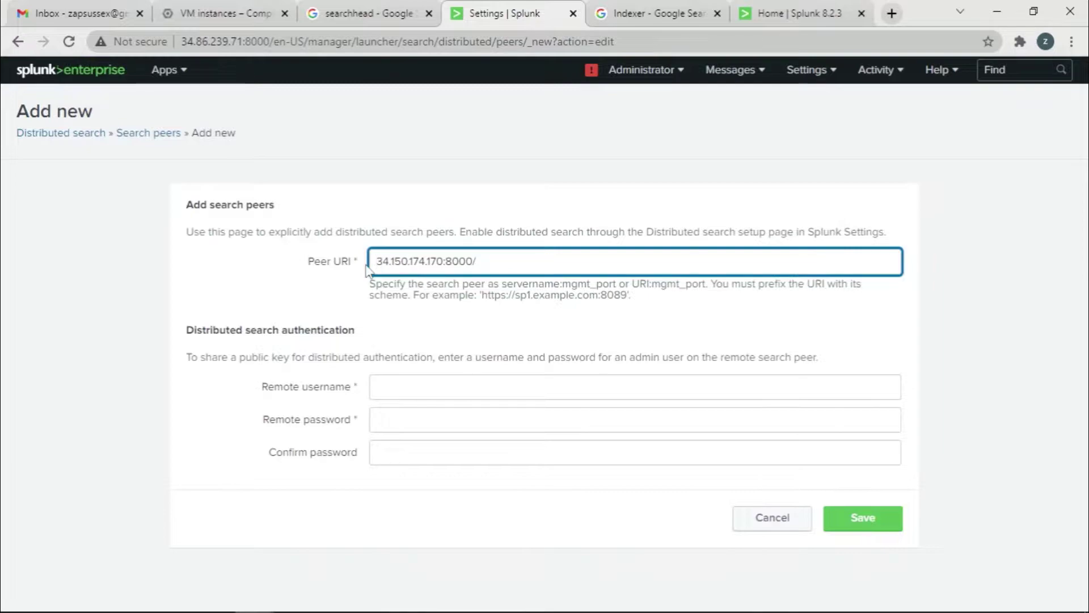
pyautogui.click(508, 267)
pyautogui.press('BackSpace')
pyautogui.press('BackSpace')
pyautogui.press('BackSpace')
pyautogui.write('89')
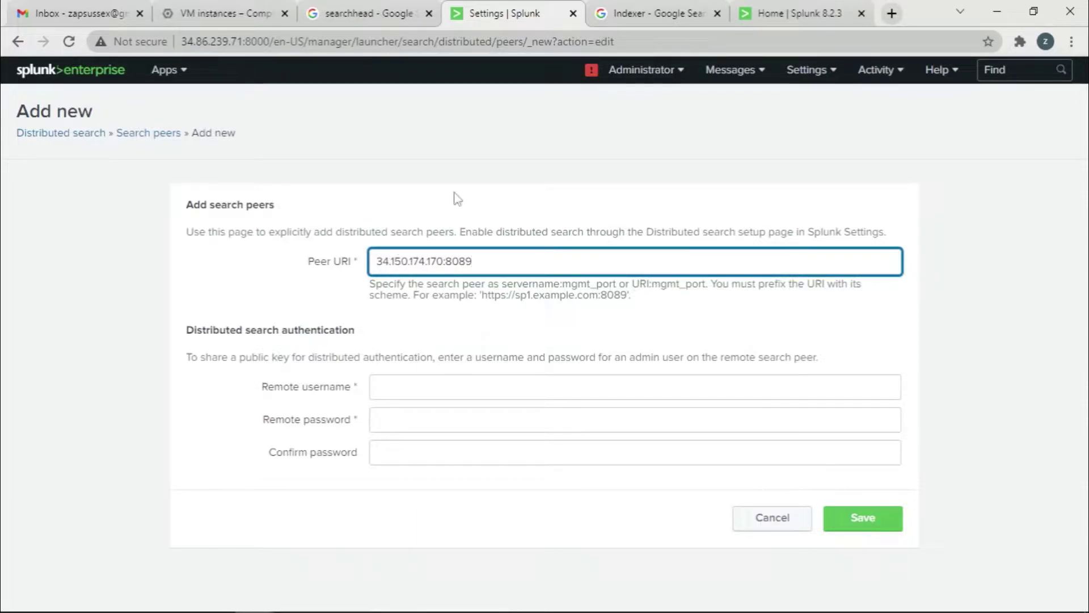
pyautogui.click(794, 13)
pyautogui.click(523, 7)
# Enter remote username admin and the password twice, then save the peer.
pyautogui.click(397, 387)
pyautogui.write('adim')
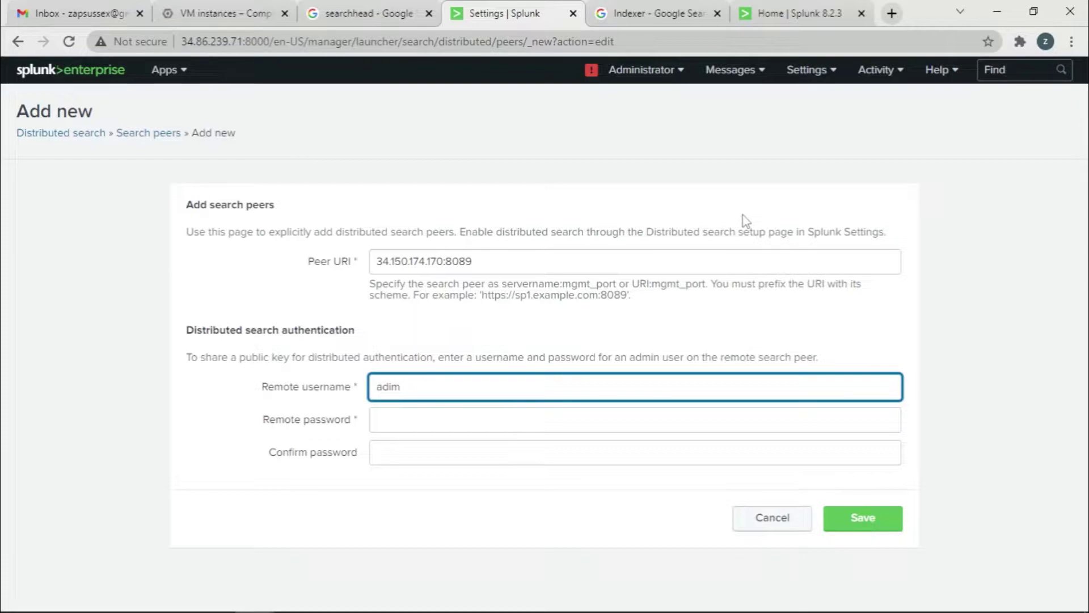
pyautogui.press('BackSpace')
pyautogui.click(434, 420)
pyautogui.write('••••')
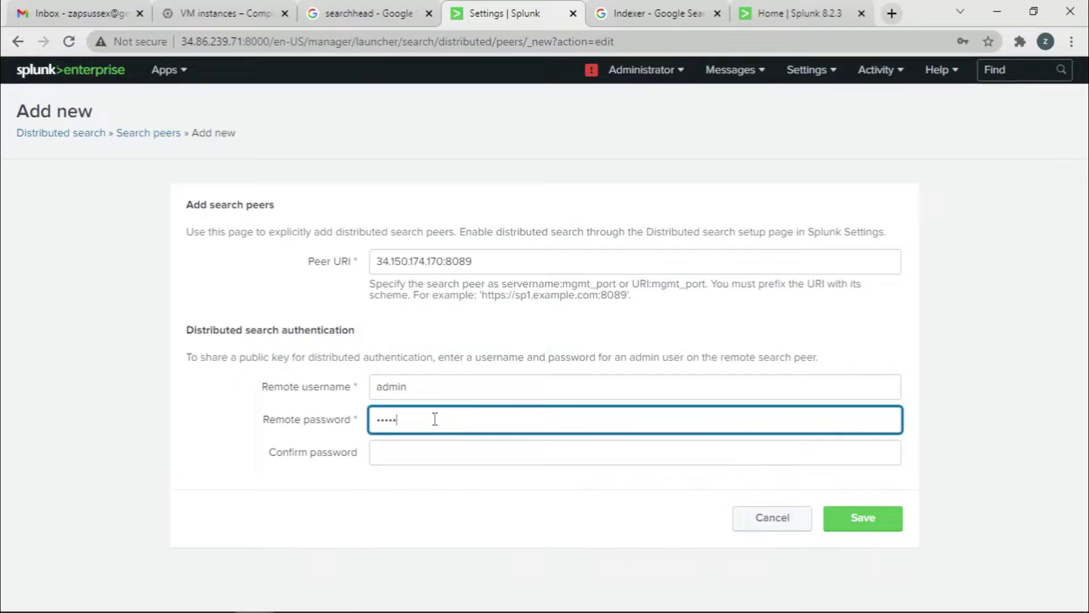
pyautogui.write('••••')
pyautogui.click(414, 453)
pyautogui.write('••')
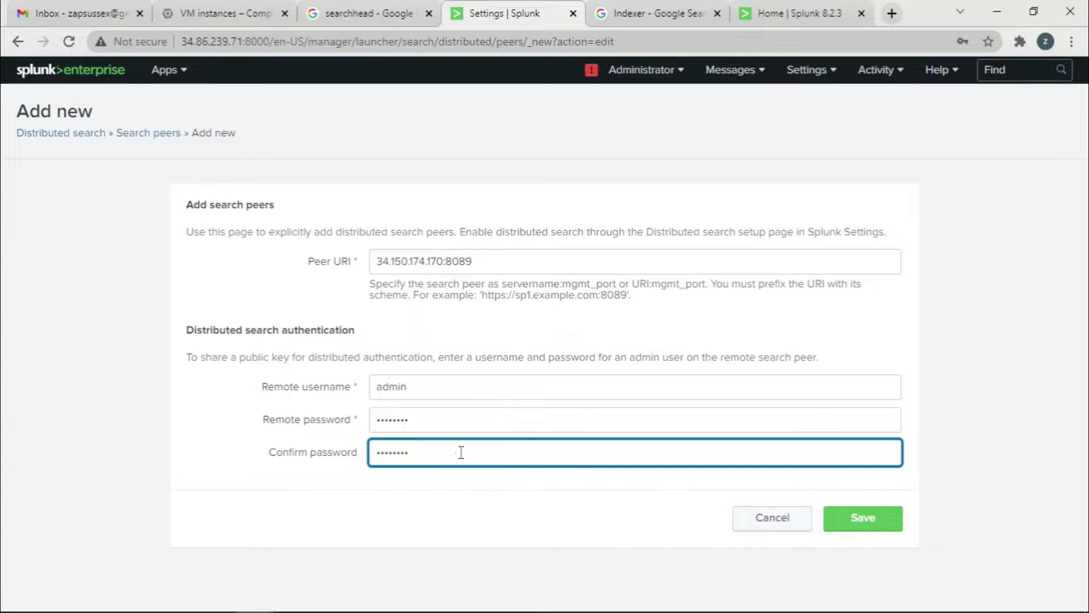
pyautogui.click(861, 517)
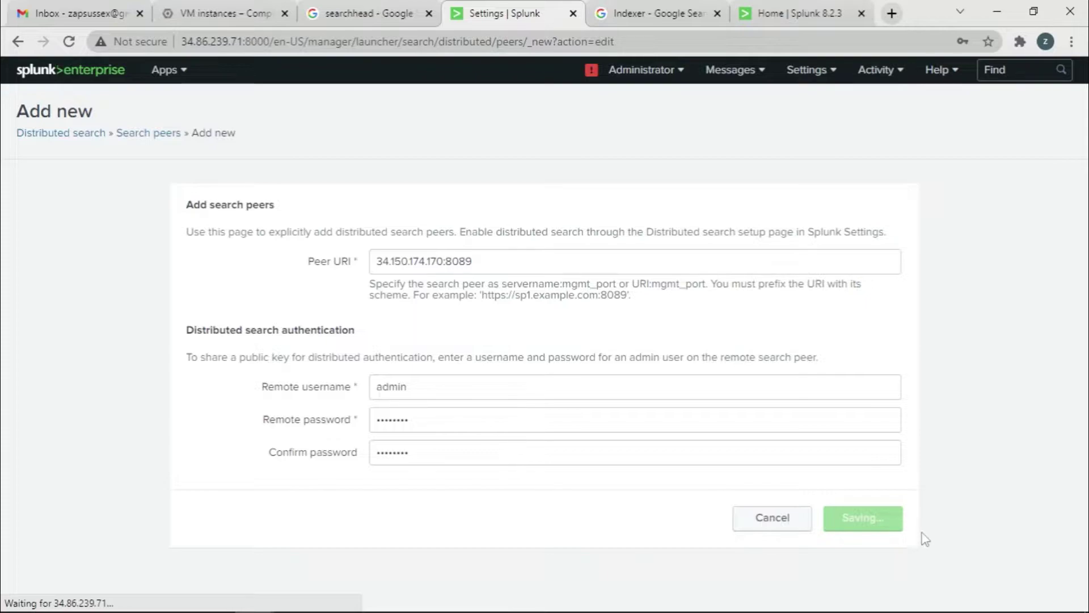
# On the indexer, add and save receiving port 9997 under Forwarding and receiving.
pyautogui.click(788, 11)
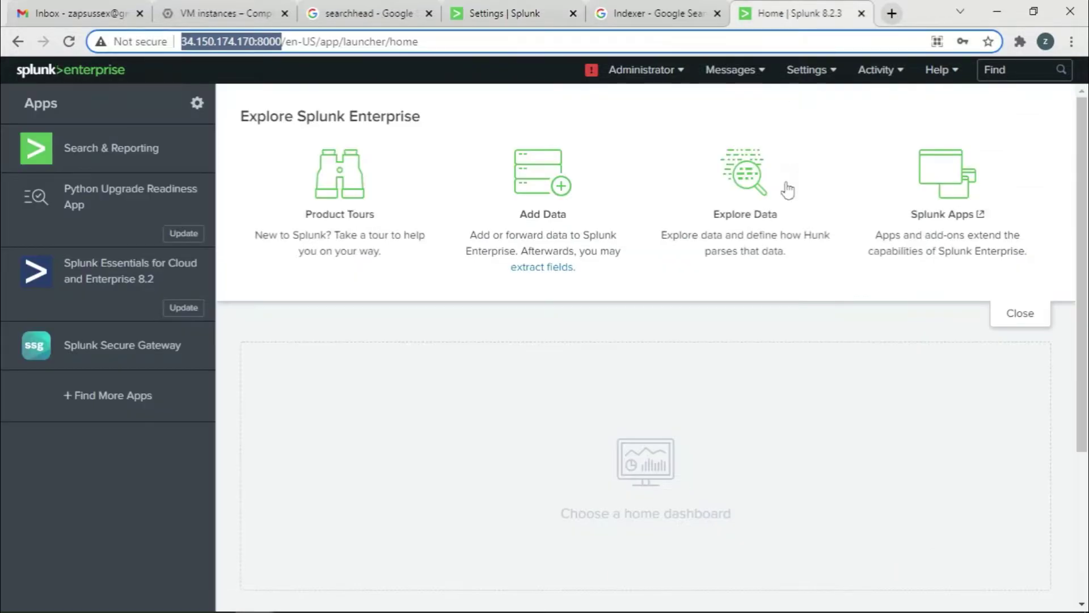
pyautogui.click(806, 70)
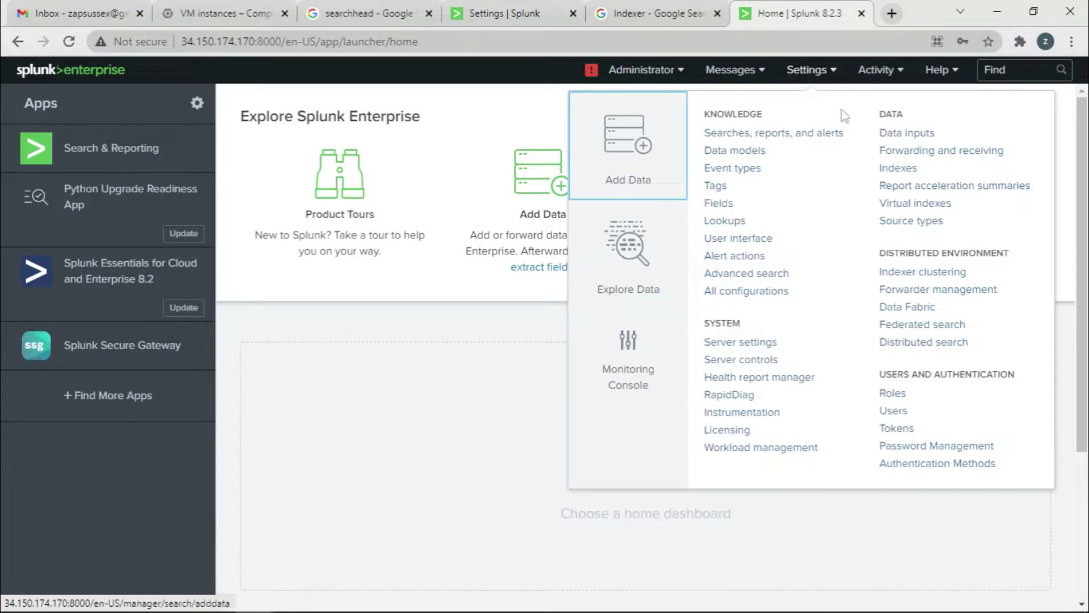
pyautogui.click(959, 150)
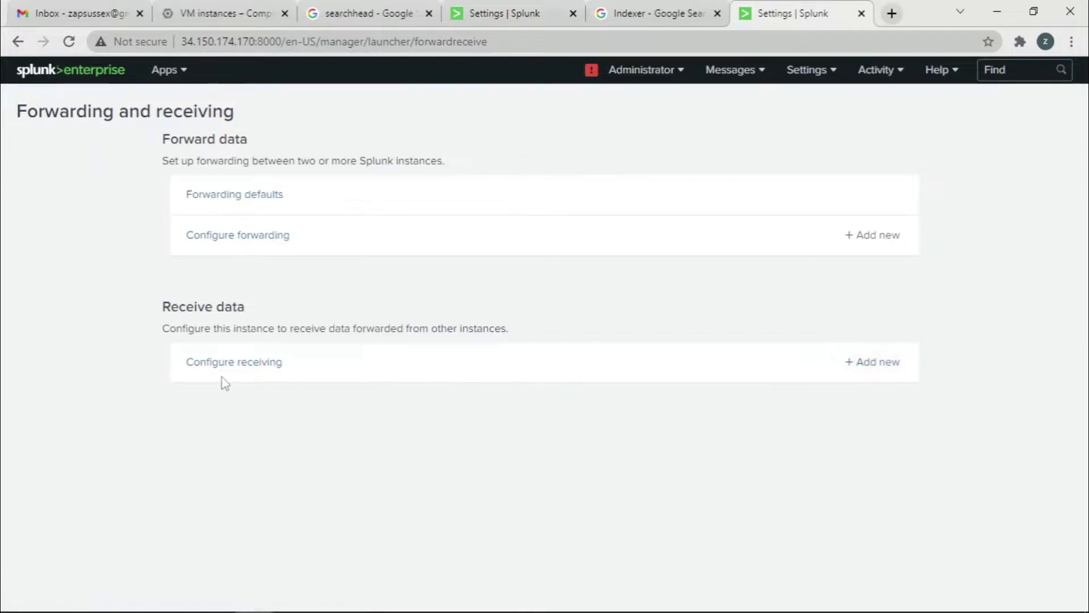
pyautogui.click(847, 372)
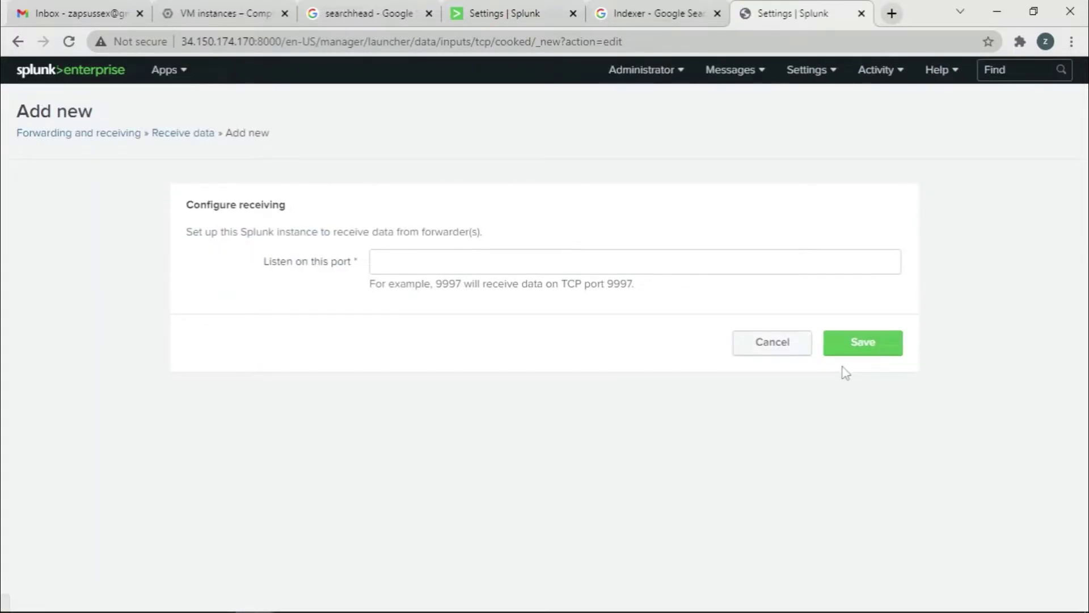
pyautogui.click(404, 260)
pyautogui.write('9997')
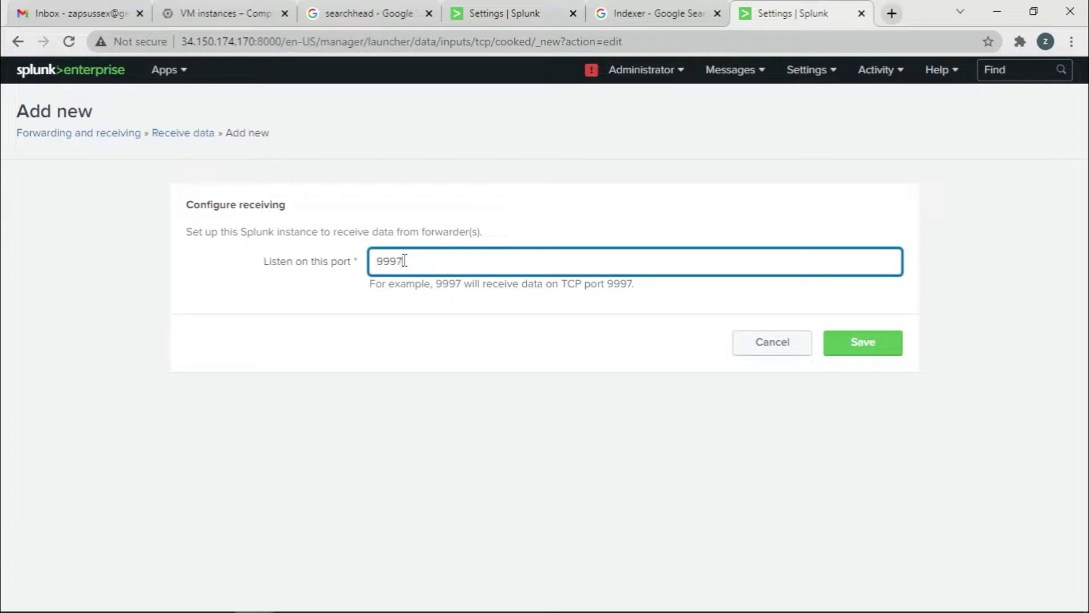
pyautogui.click(881, 347)
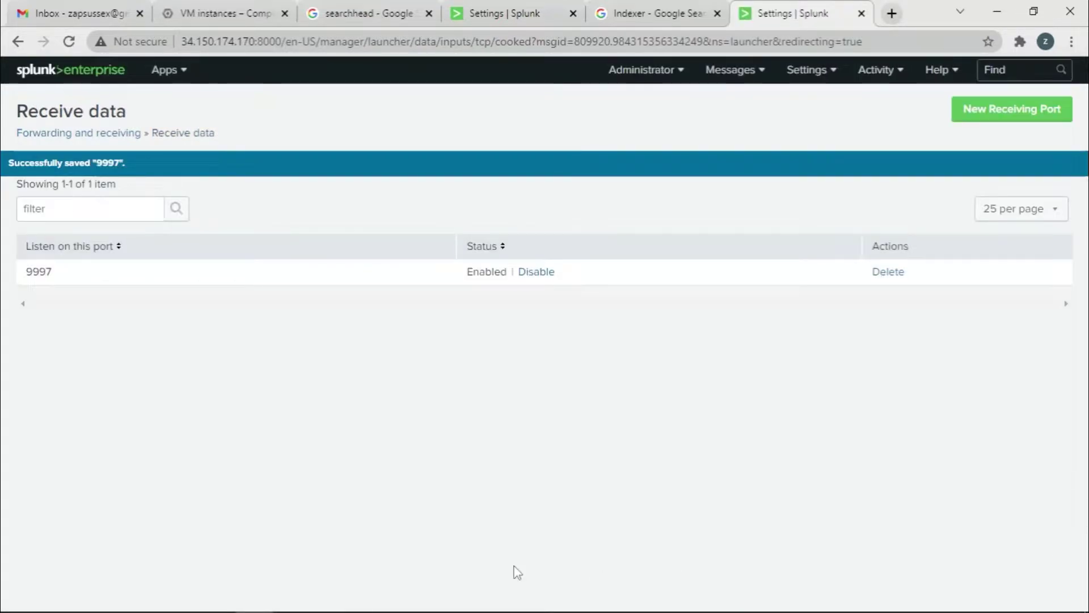
# Browse the GCP console's services menu, pausing on VPC network and Cloud Storage.
pyautogui.click(232, 11)
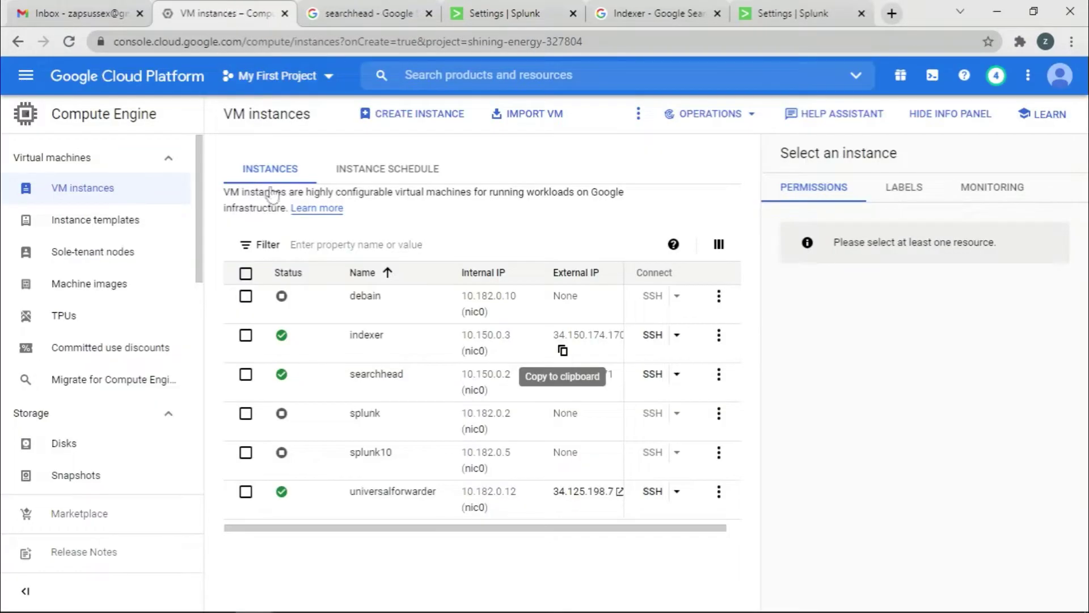
pyautogui.scroll(-10, 121, 497)
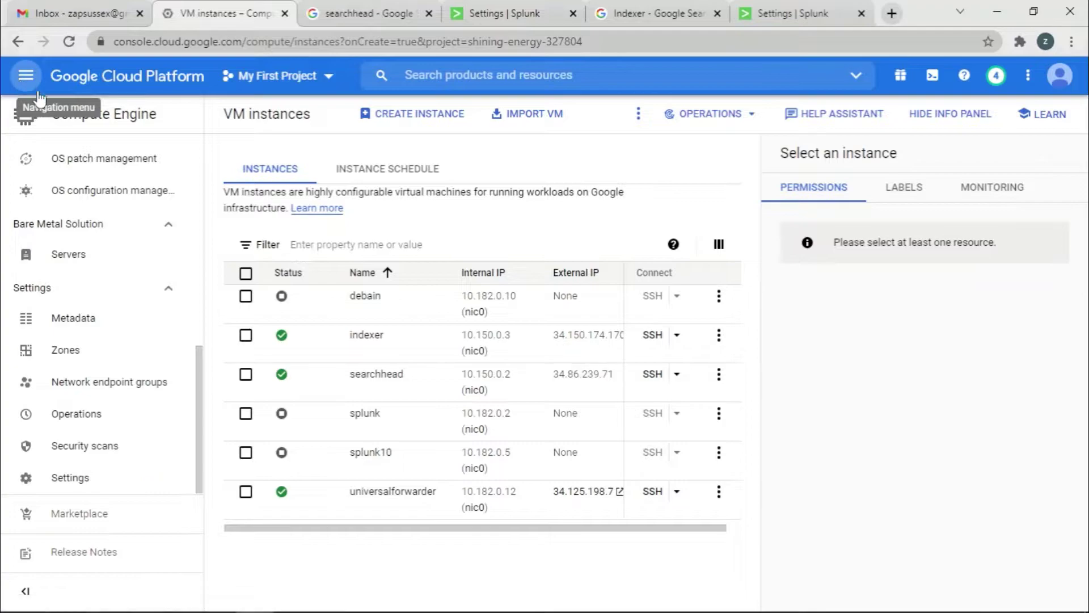
pyautogui.click(25, 76)
pyautogui.scroll(-15, 139, 323)
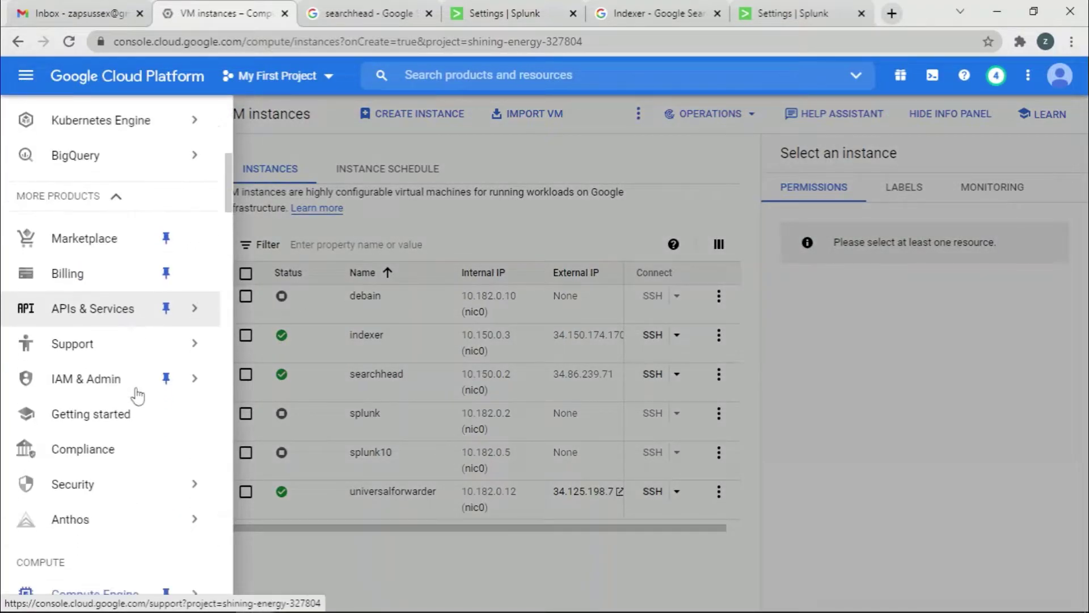
pyautogui.scroll(-9, 149, 423)
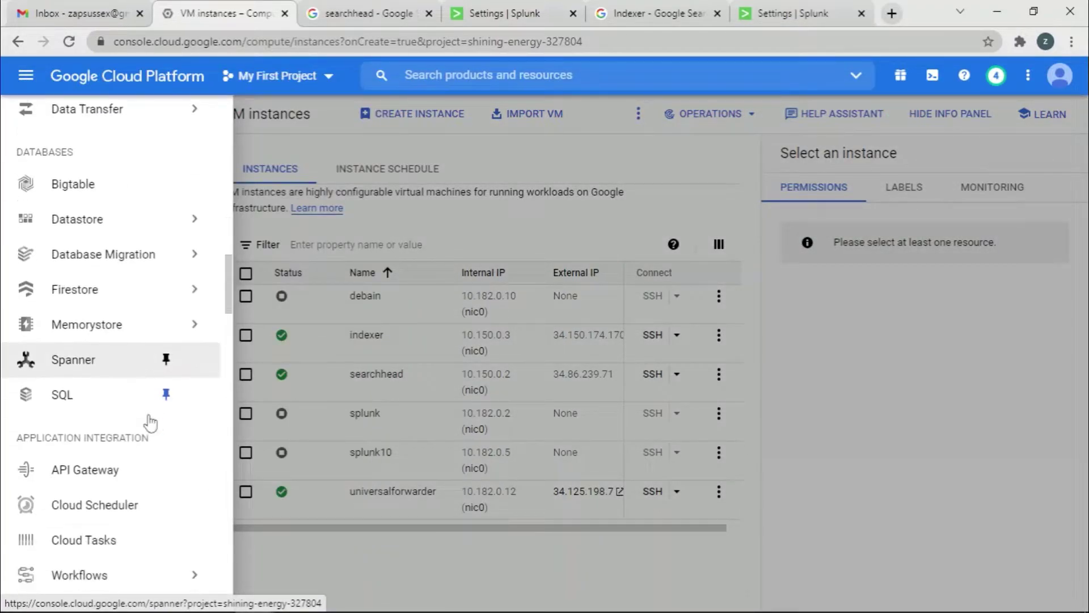
pyautogui.scroll(10, 150, 423)
pyautogui.scroll(12, 150, 423)
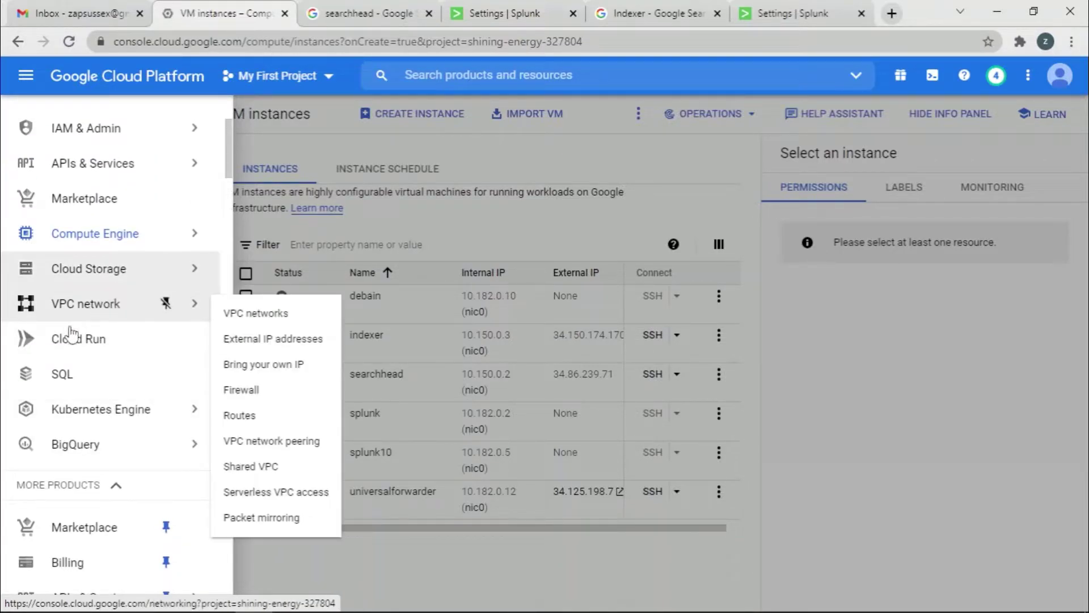
pyautogui.moveTo(133, 276)
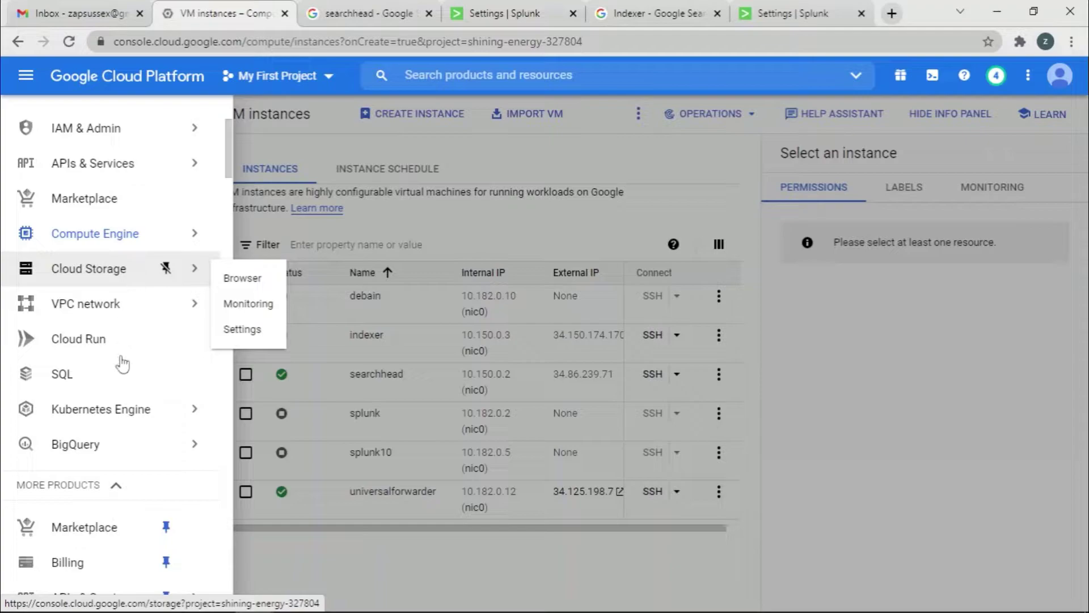
pyautogui.moveTo(116, 312)
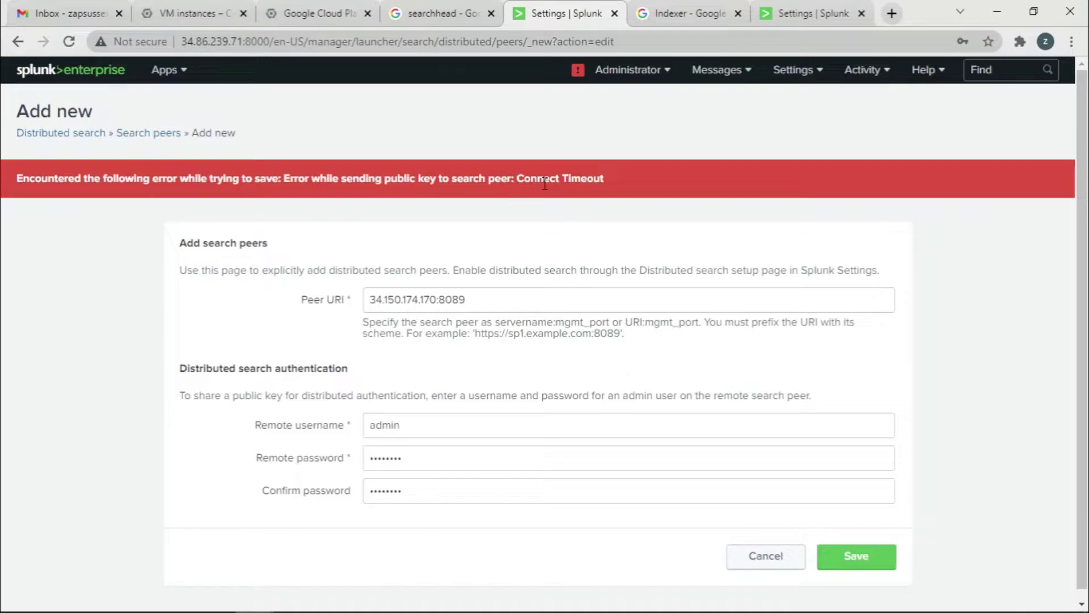
# Retry saving search peer 34.150.174.170:8089, then bring up the GCP firewall rules list.
pyautogui.click(500, 302)
pyautogui.click(870, 559)
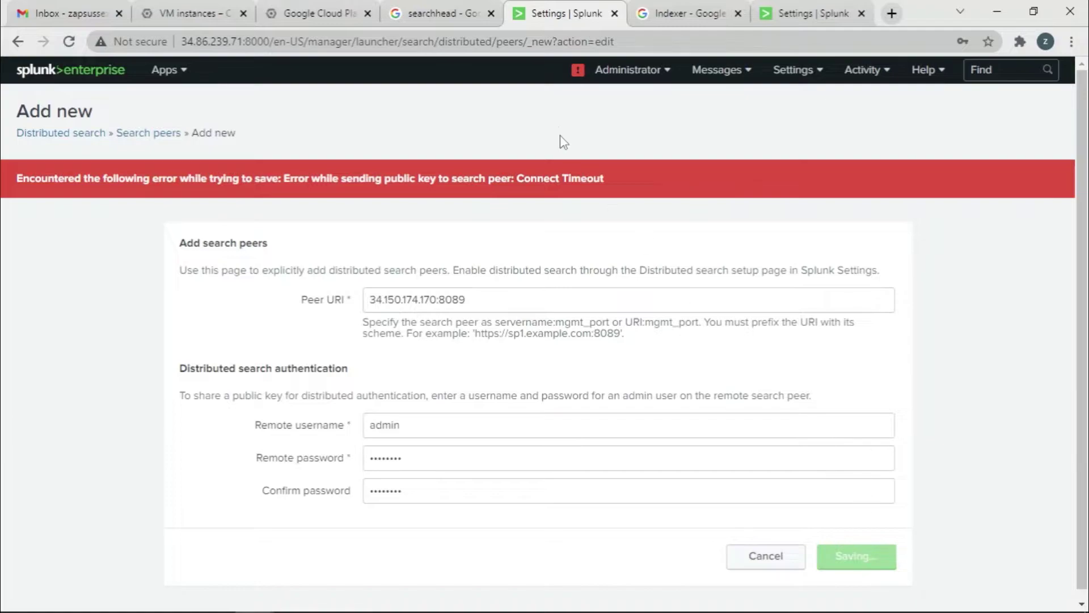
pyautogui.click(437, 13)
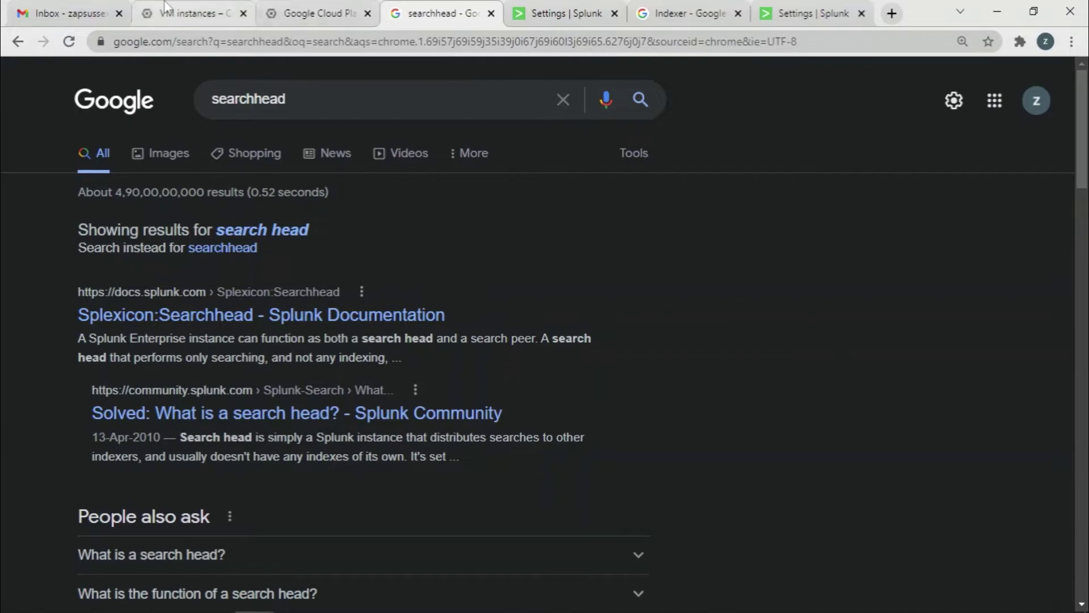
pyautogui.click(187, 13)
pyautogui.click(333, 13)
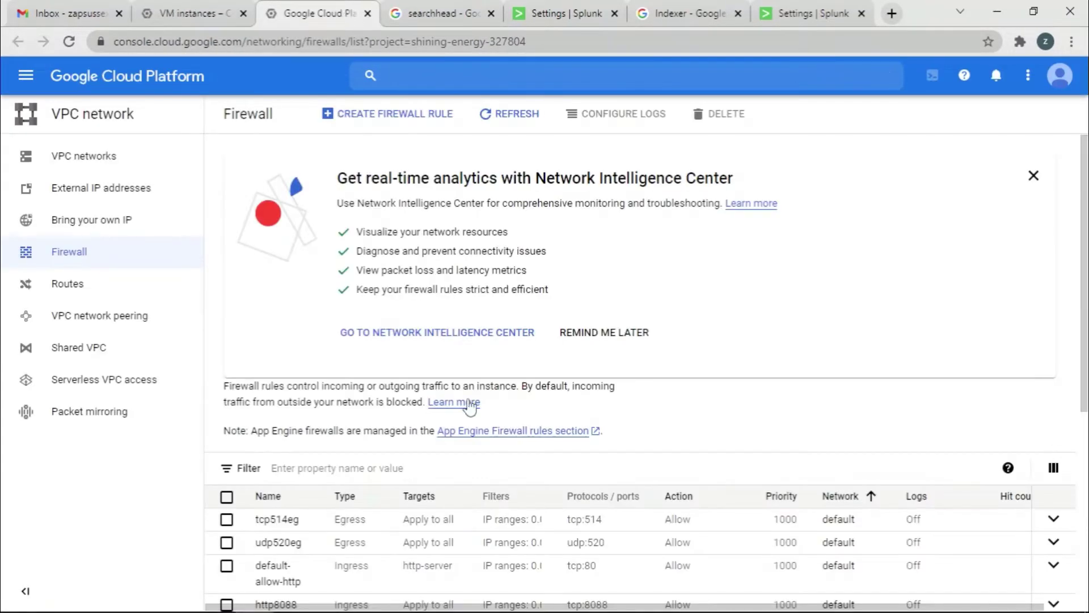
pyautogui.scroll(-2, 890, 448)
pyautogui.scroll(-5, 891, 448)
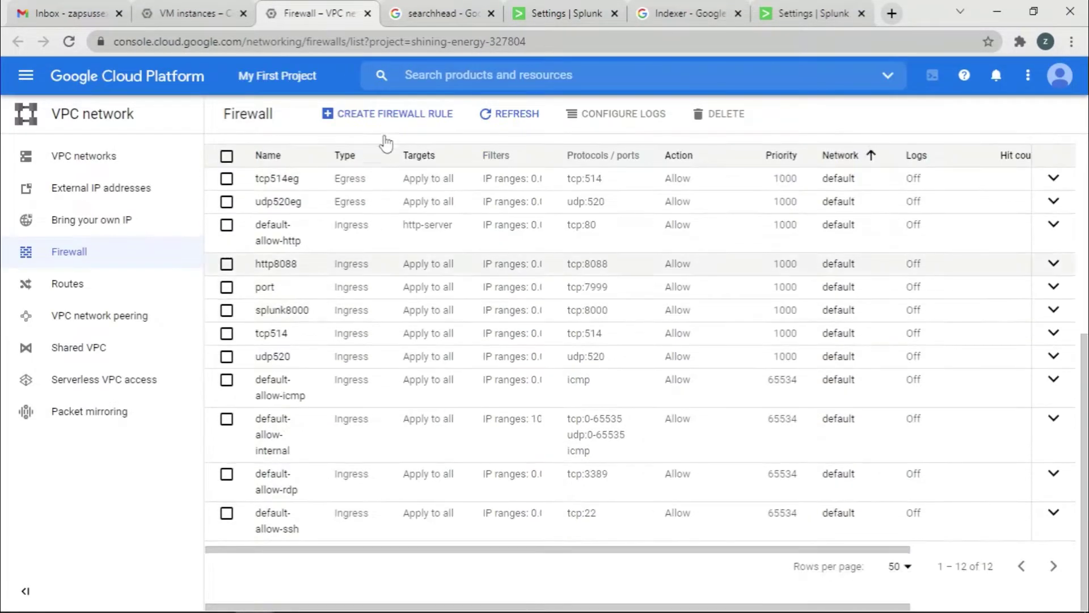
# Start firewall rule search9997 targeting all instances and allowing tcp port 9997.
pyautogui.click(393, 116)
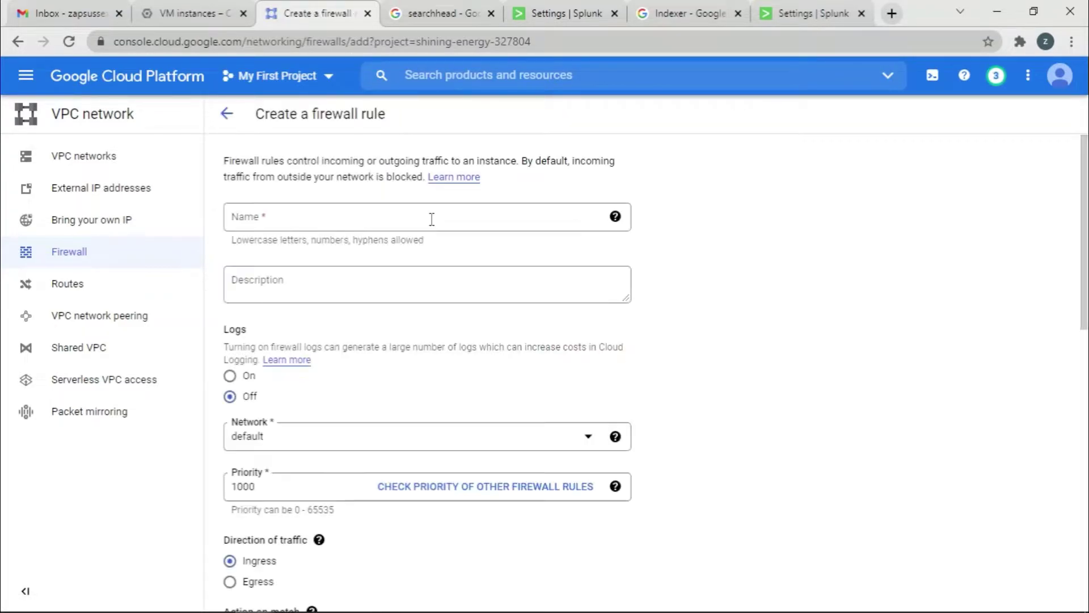
pyautogui.click(373, 228)
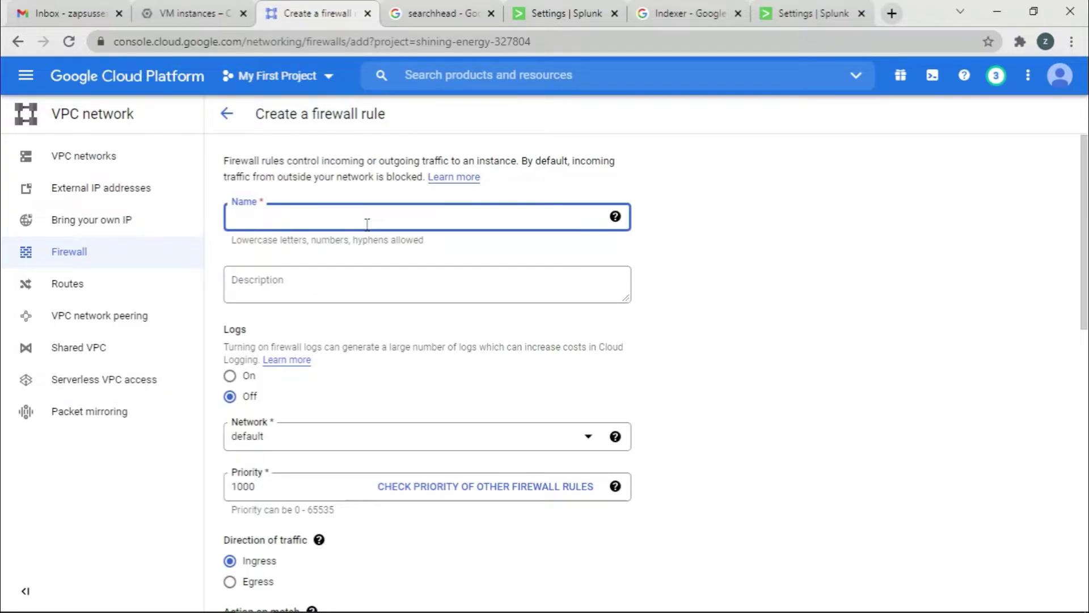
pyautogui.write('search')
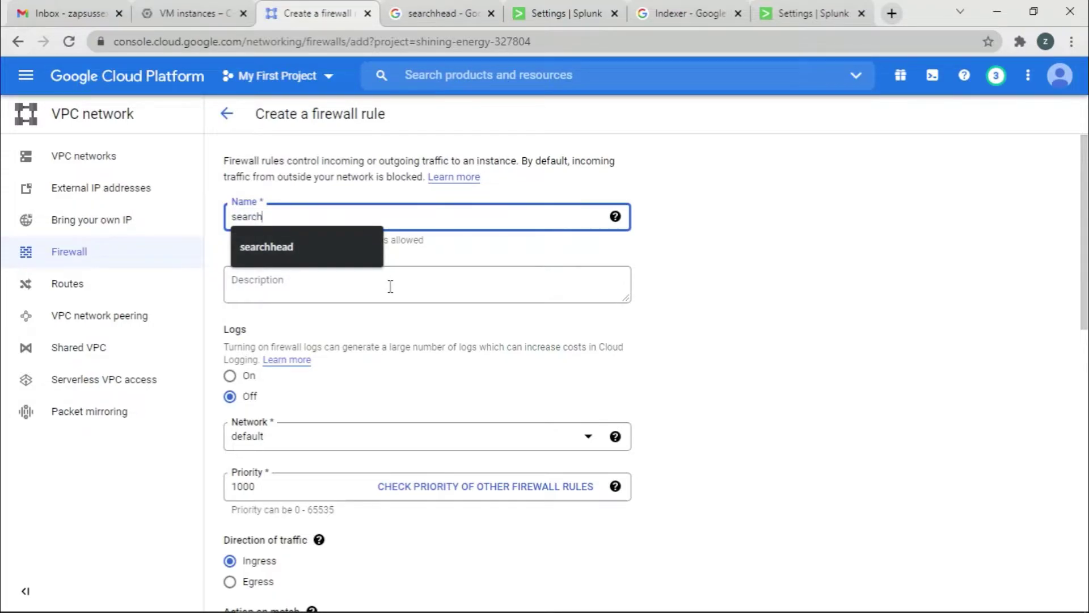
pyautogui.write('9997')
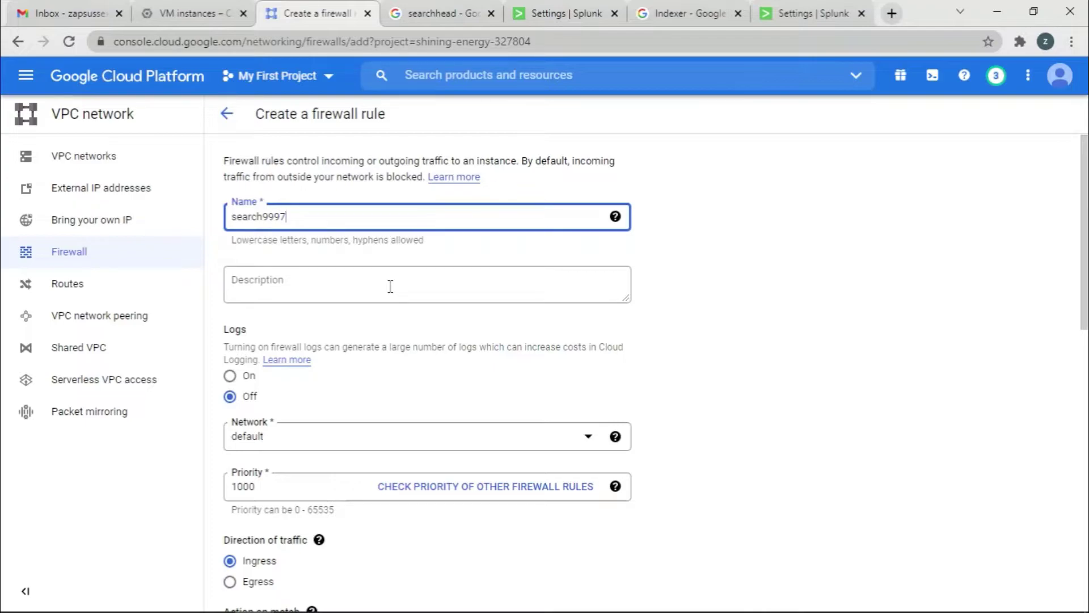
pyautogui.scroll(-9, 391, 286)
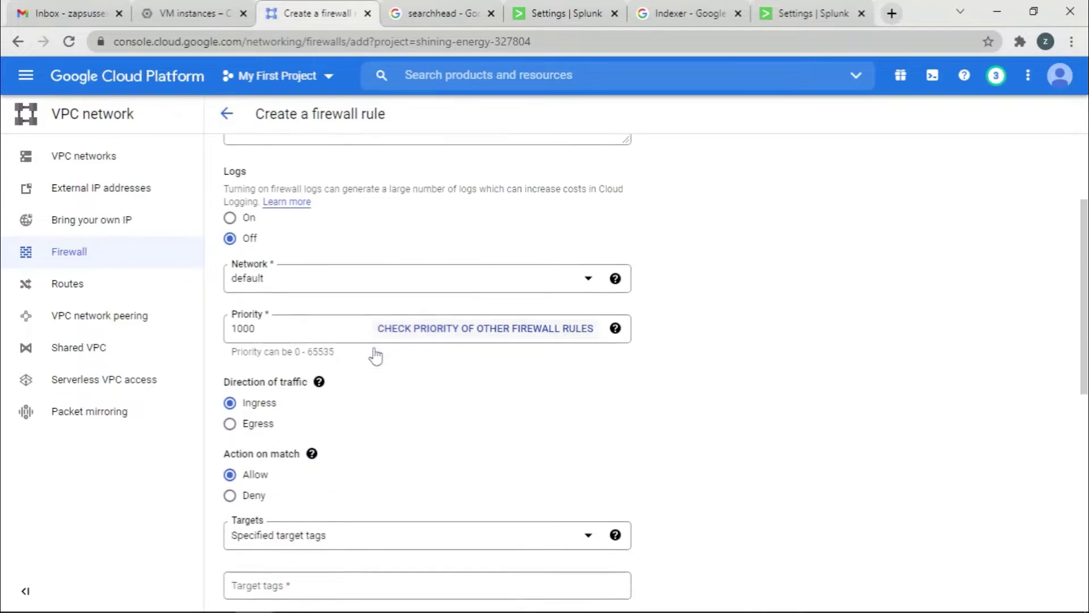
pyautogui.click(350, 168)
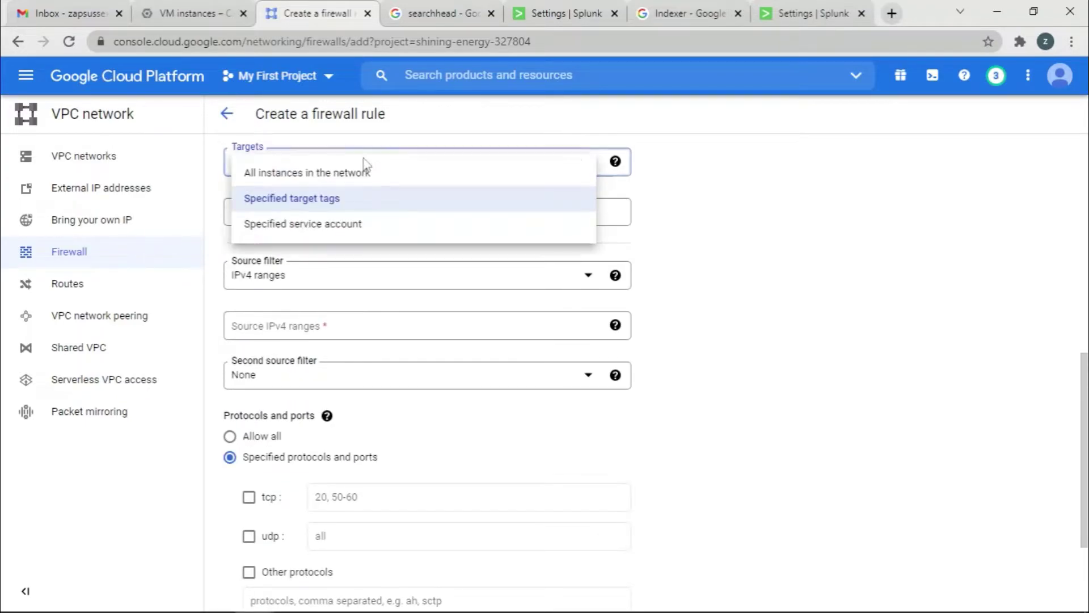
pyautogui.click(356, 176)
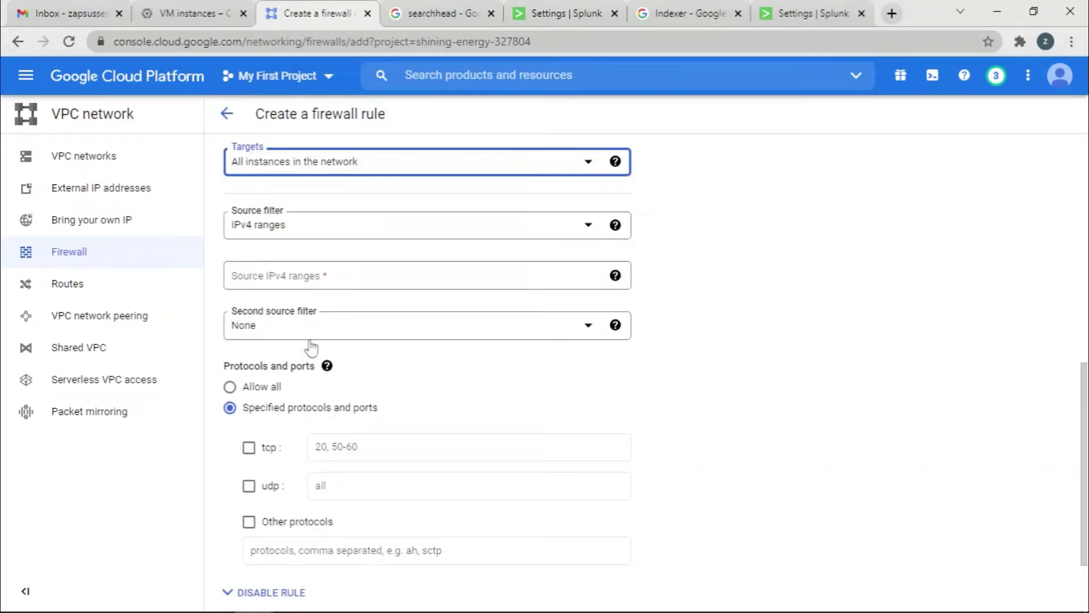
pyautogui.scroll(-2, 339, 410)
pyautogui.click(249, 345)
pyautogui.click(361, 344)
pyautogui.write('9997')
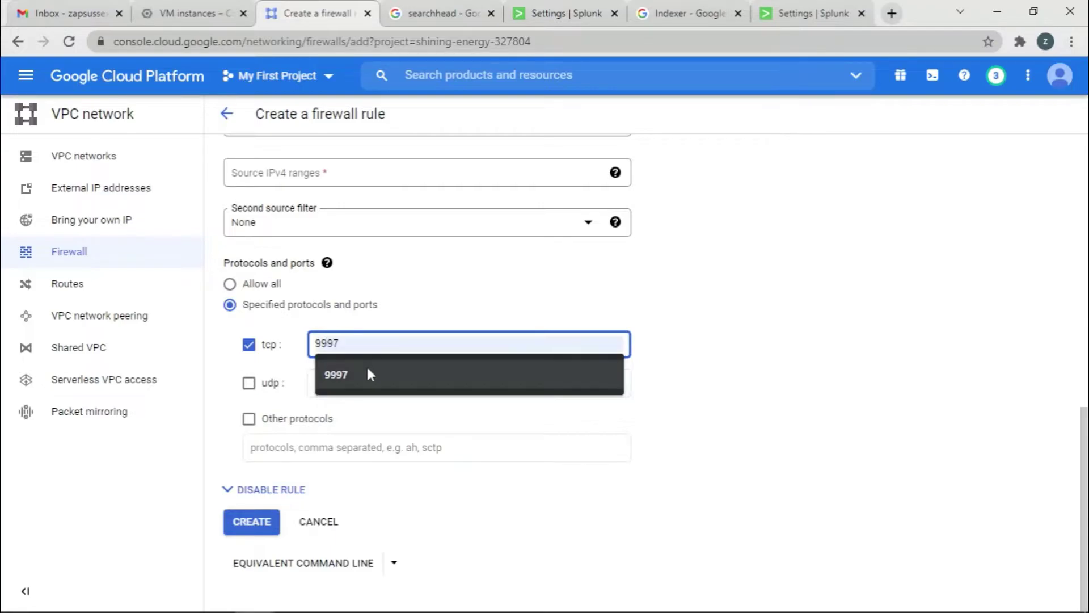
pyautogui.click(368, 366)
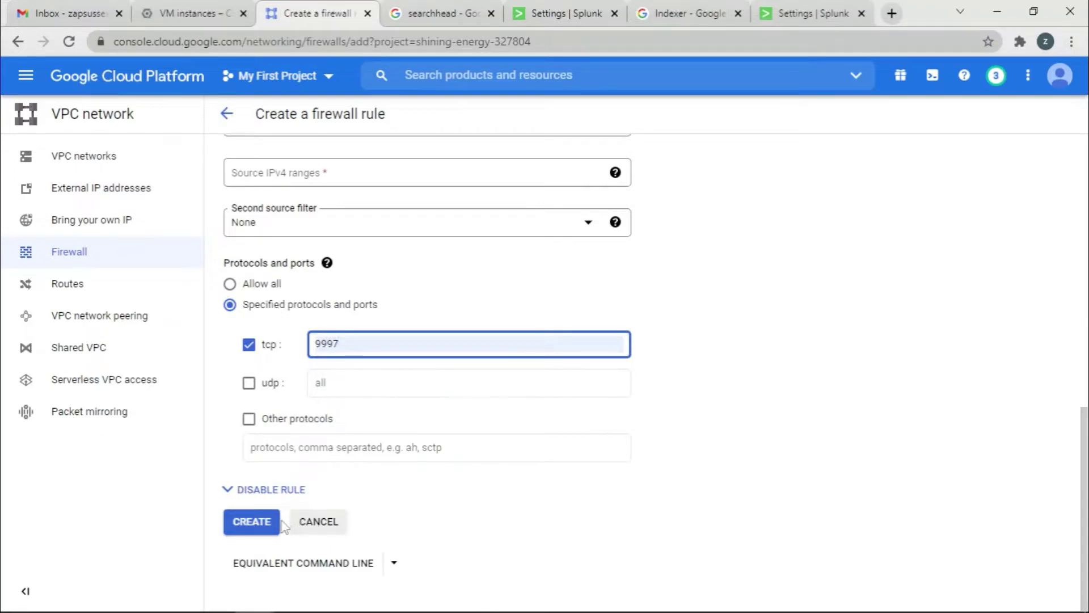
pyautogui.click(263, 526)
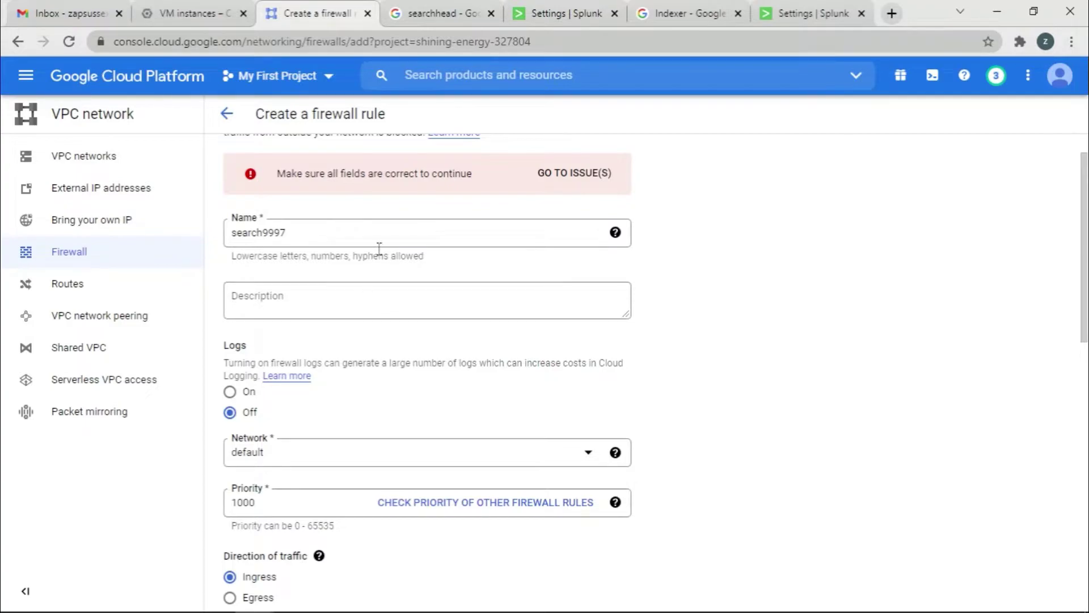
# Set the source IPv4 range to 0.0.0.0/0 and create the rule.
pyautogui.scroll(1, 421, 270)
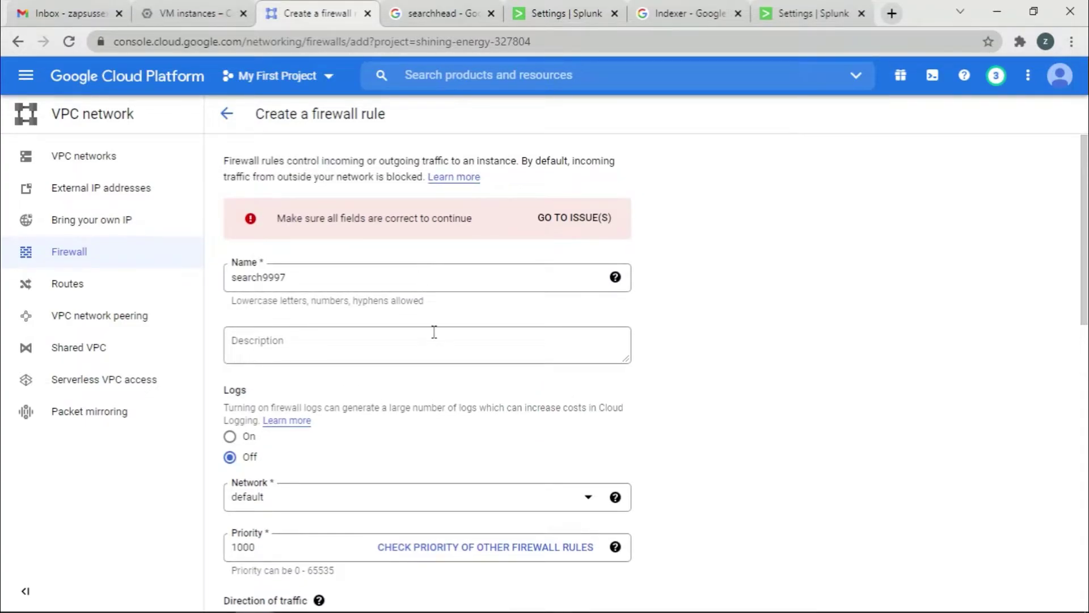
pyautogui.scroll(-10, 422, 333)
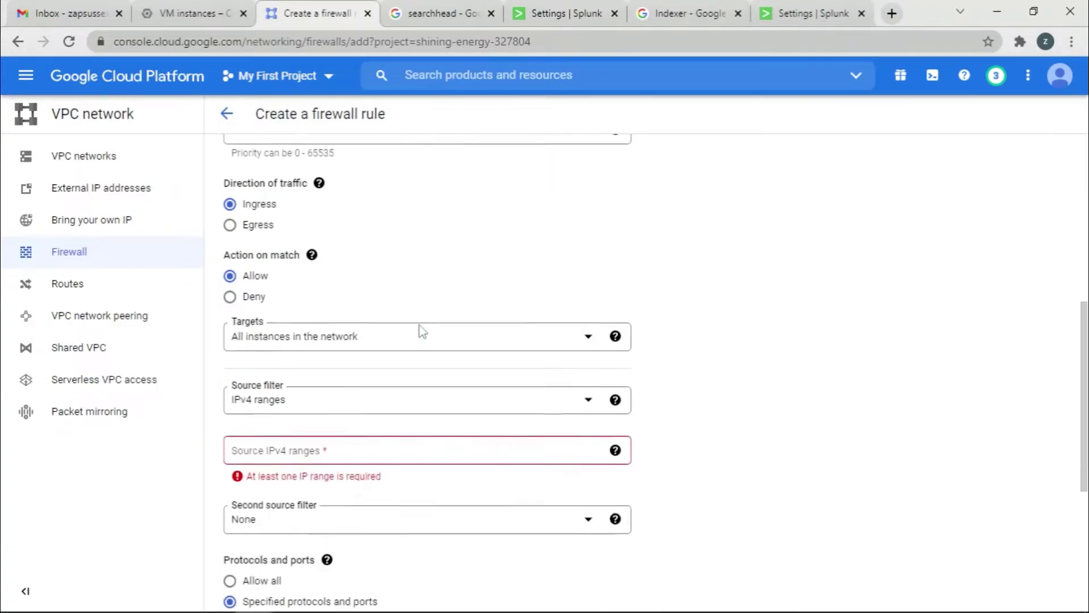
pyautogui.click(419, 343)
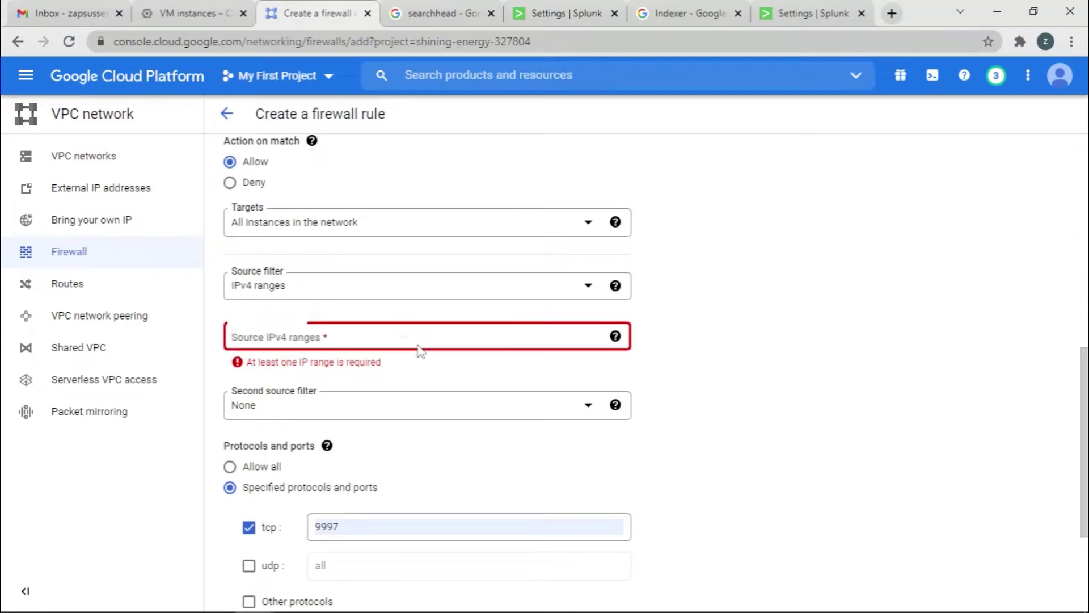
pyautogui.click(599, 289)
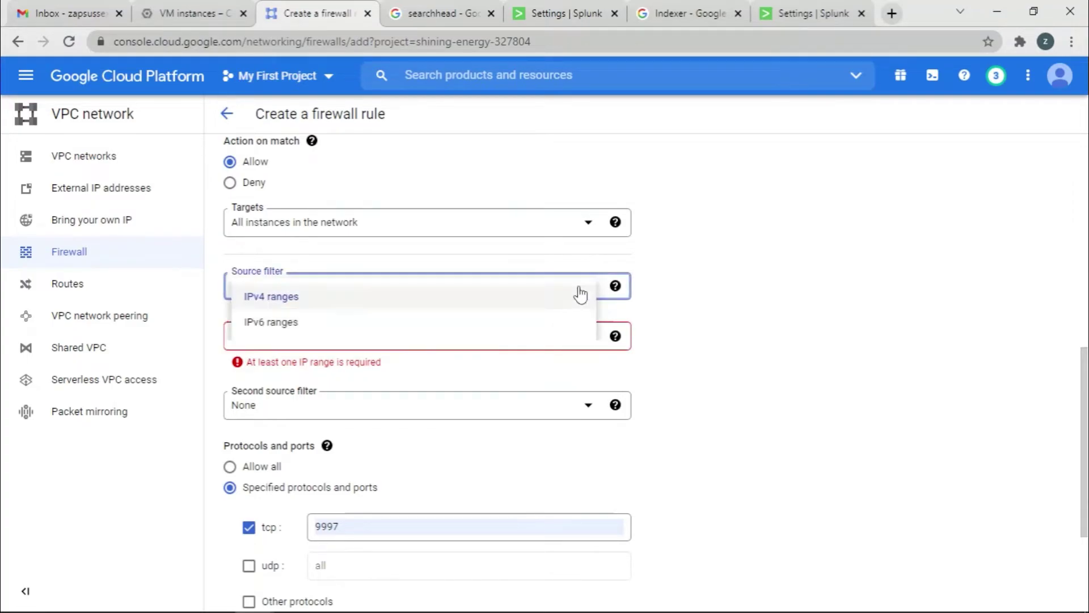
pyautogui.click(807, 244)
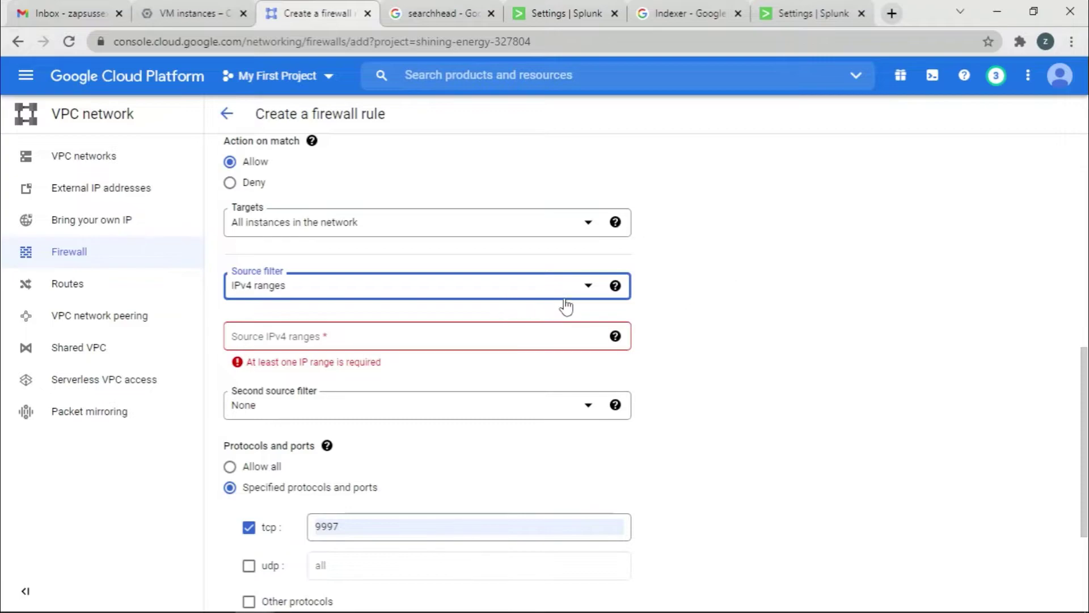
pyautogui.click(367, 341)
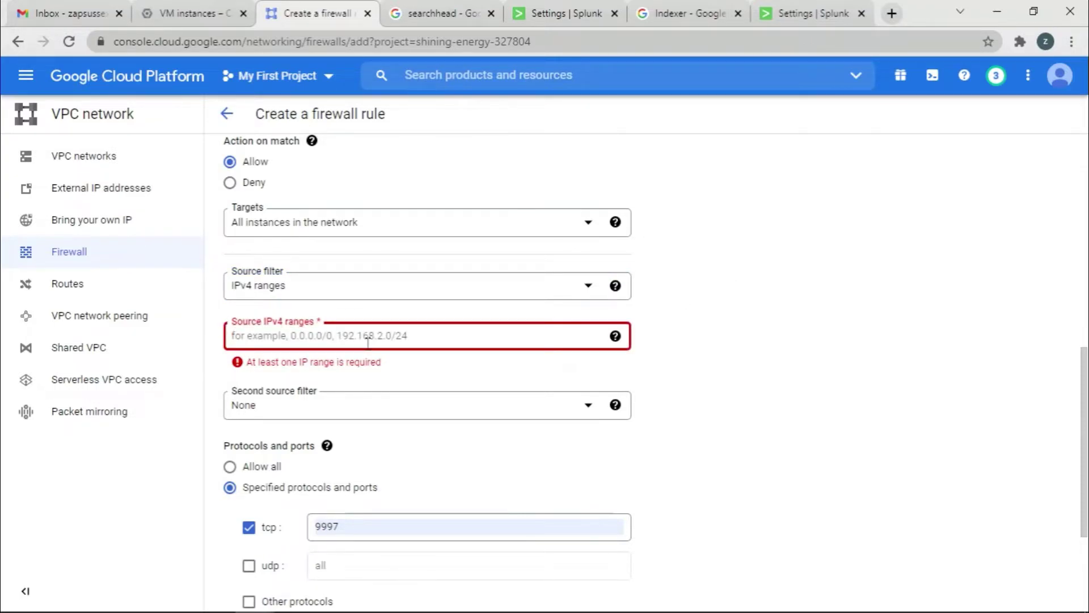
pyautogui.write('0.0.0.0')
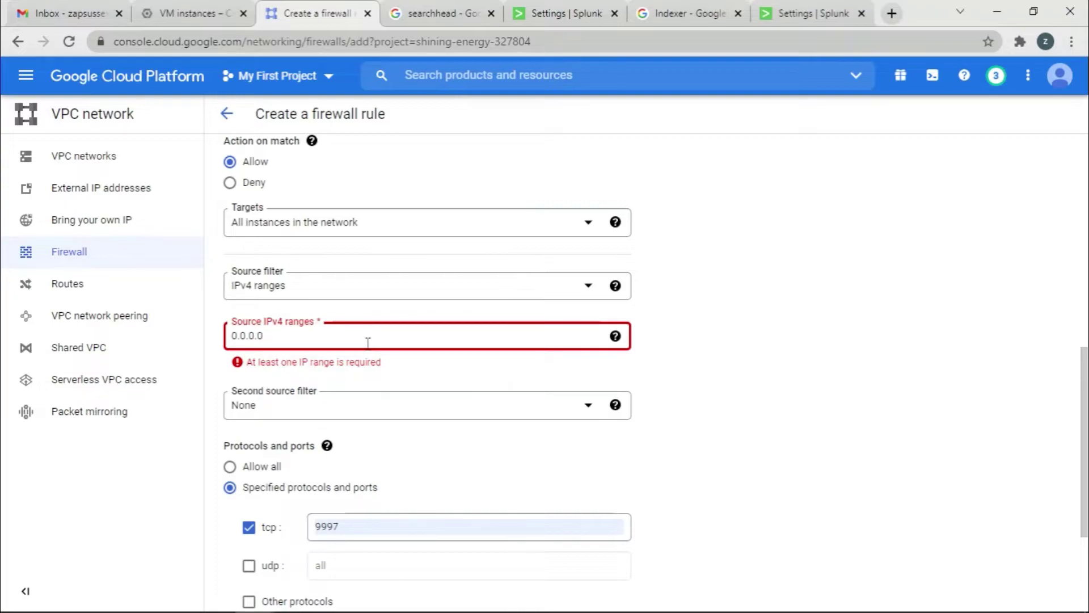
pyautogui.write('/0')
pyautogui.click(885, 337)
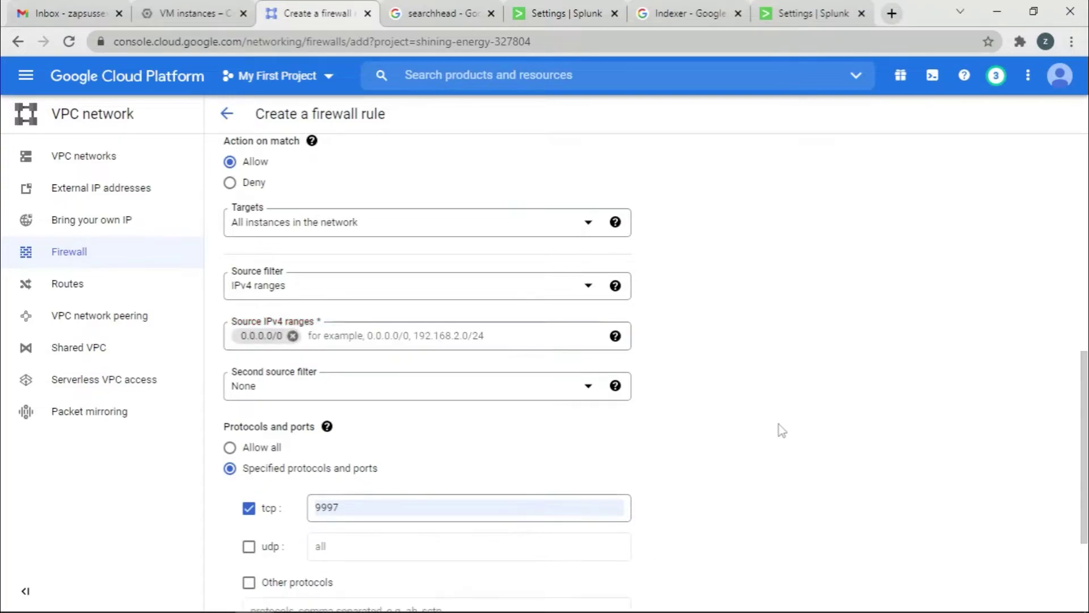
pyautogui.scroll(-3, 778, 430)
pyautogui.click(254, 520)
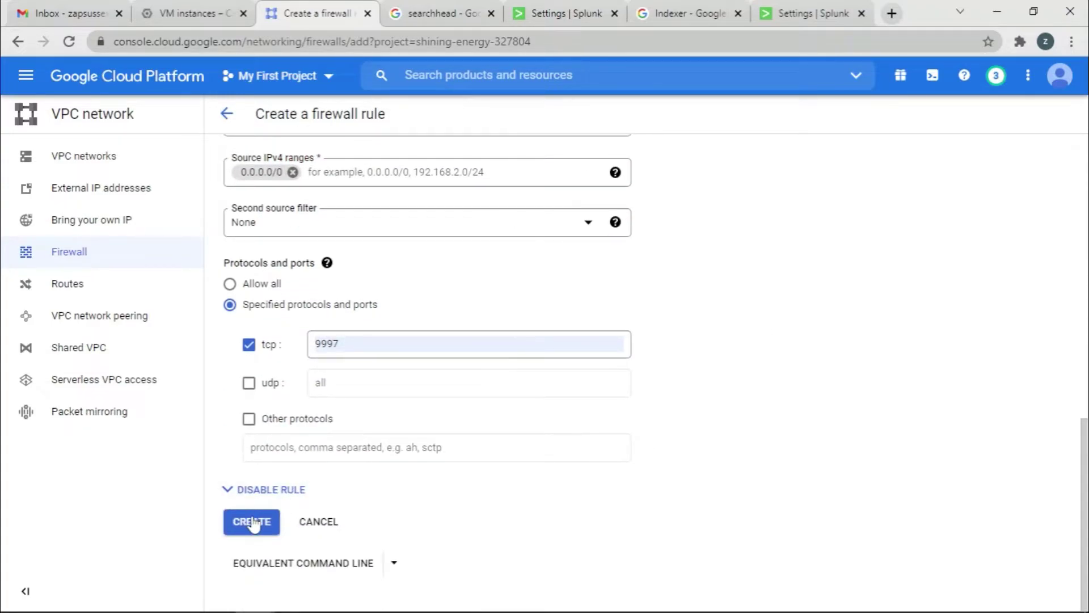
# Cancel the failed peer form and start a fresh search peer from the Search peers page.
pyautogui.click(563, 14)
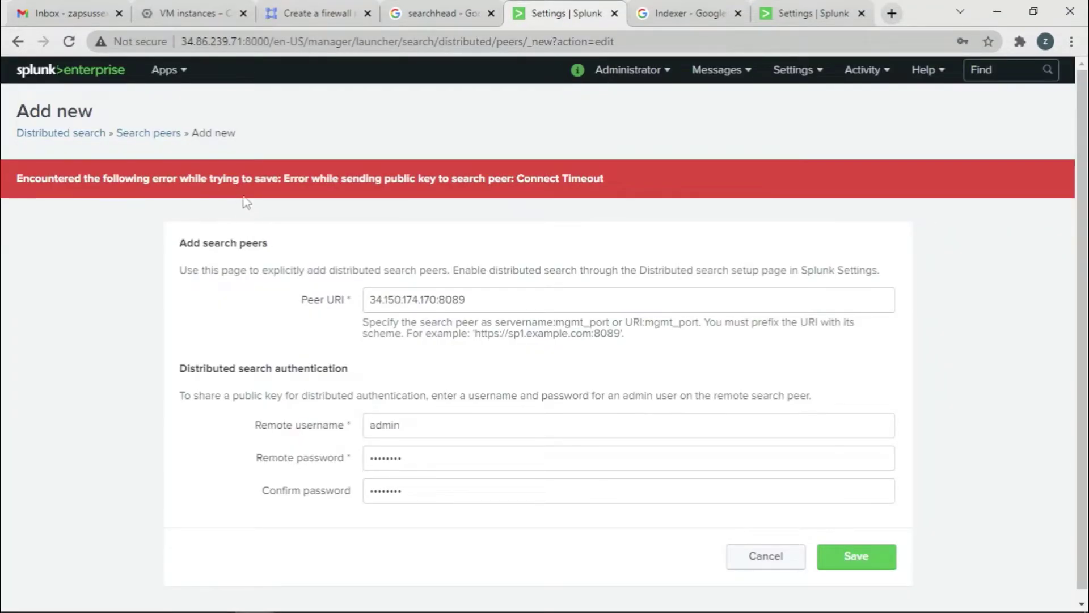
pyautogui.scroll(-1, 783, 399)
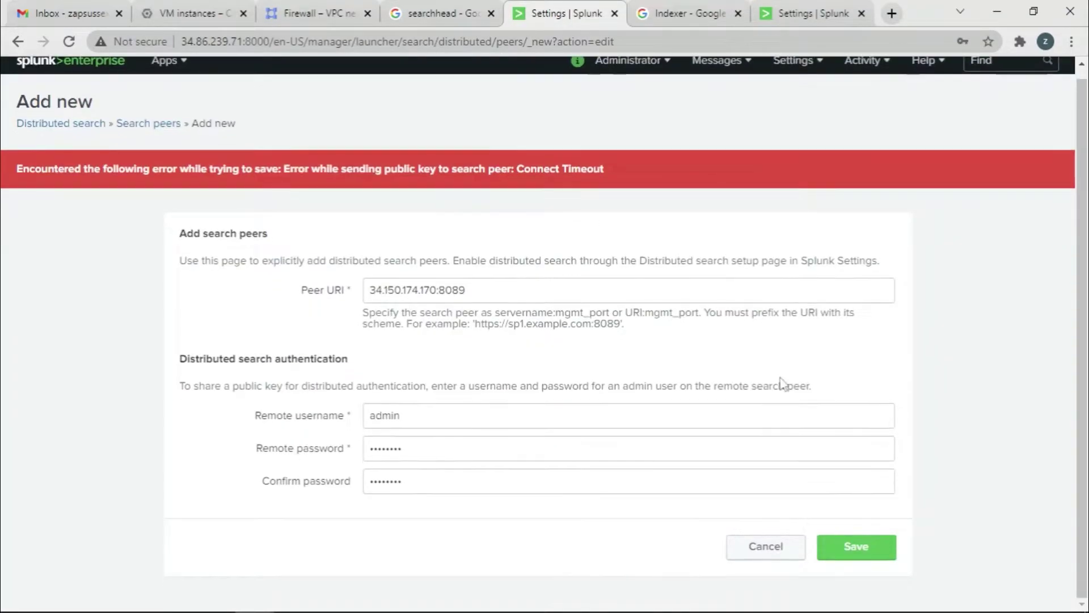
pyautogui.click(780, 559)
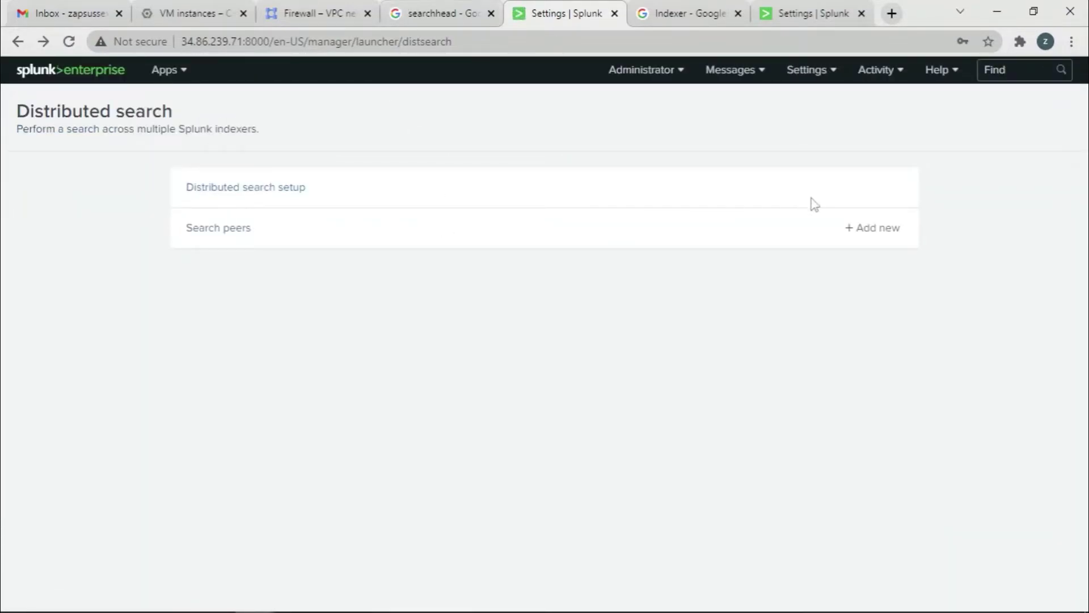
pyautogui.click(214, 233)
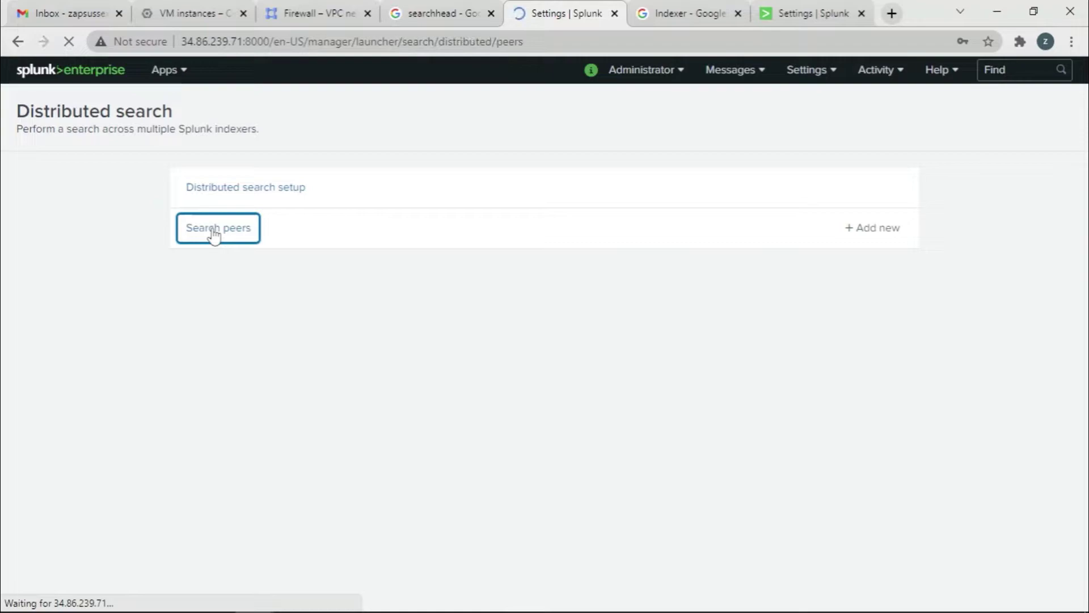
pyautogui.click(1012, 118)
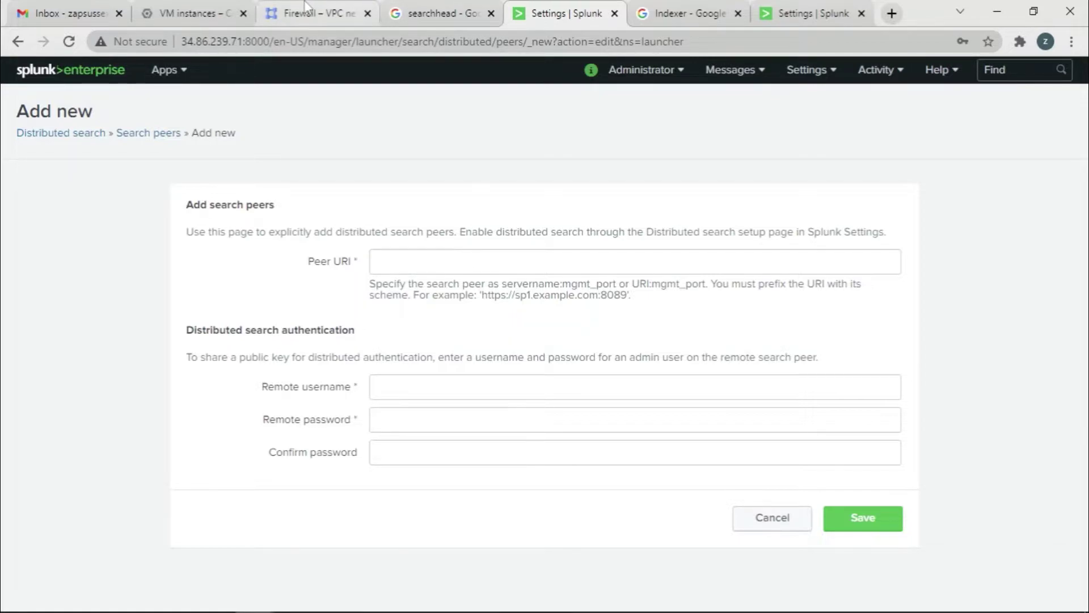
# Paste the indexer's external IP 34.150.174.170 as Peer URI, enter admin credentials, and save.
pyautogui.click(200, 12)
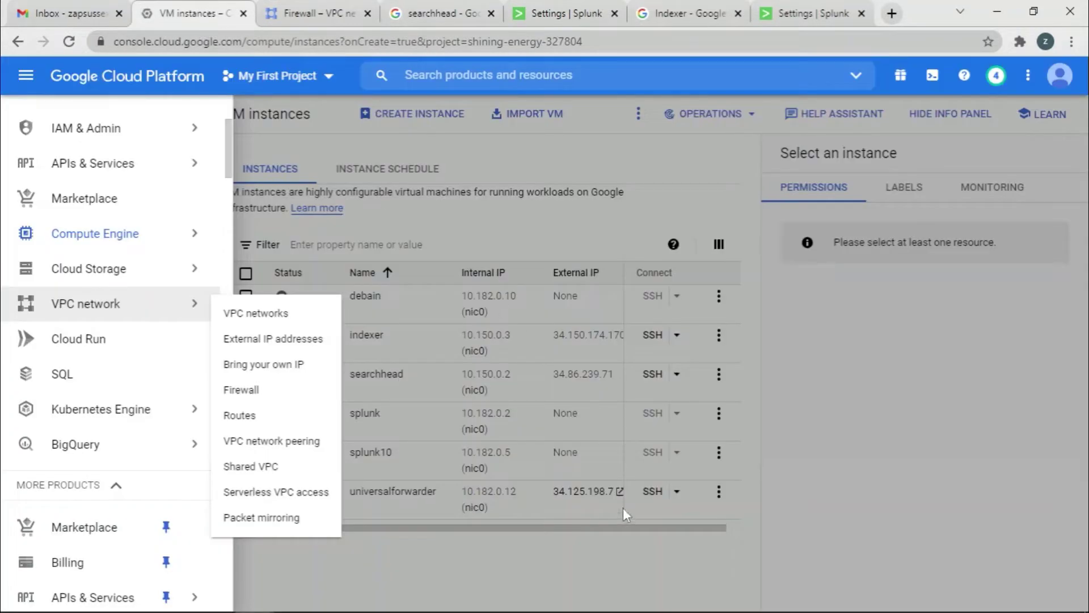
pyautogui.click(536, 382)
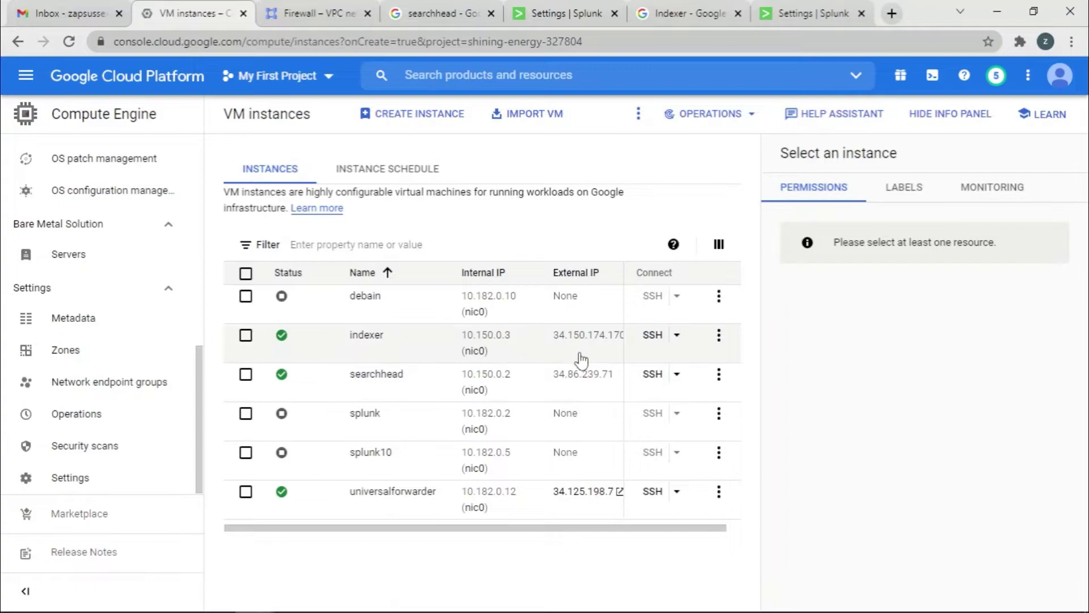
pyautogui.click(562, 350)
pyautogui.click(563, 10)
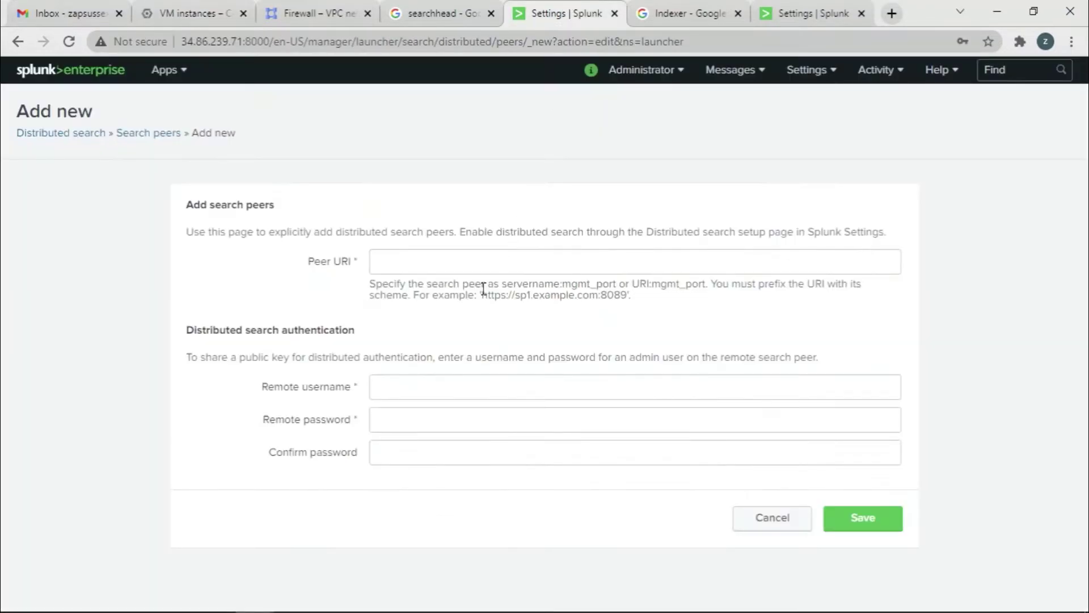
pyautogui.click(416, 261)
pyautogui.hotkey('ctrl', 'v')
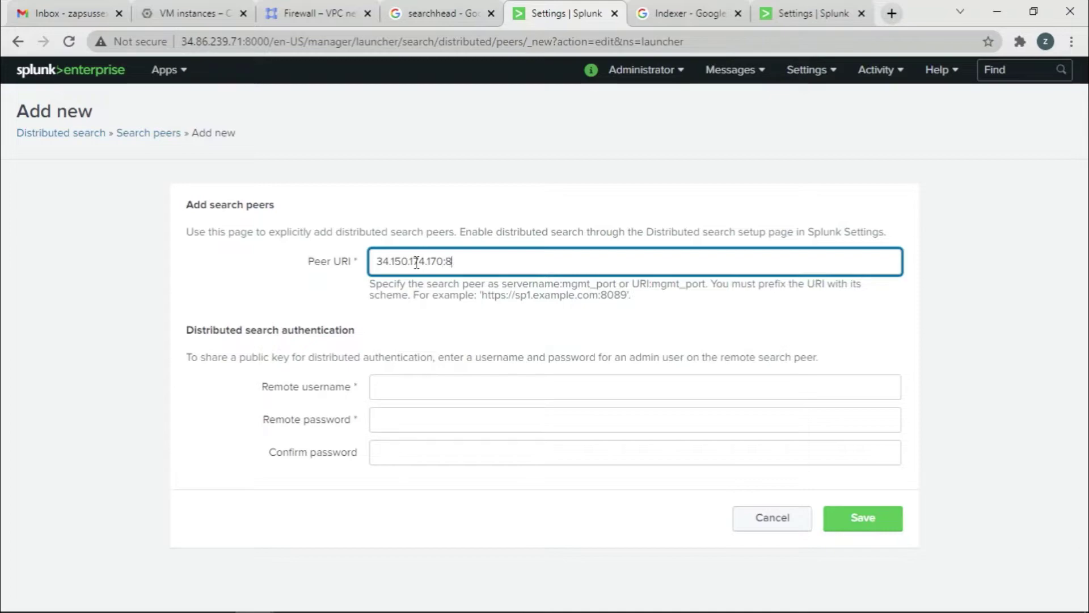
pyautogui.click(409, 390)
pyautogui.write('admin')
pyautogui.click(409, 418)
pyautogui.write('admin123')
pyautogui.click(416, 454)
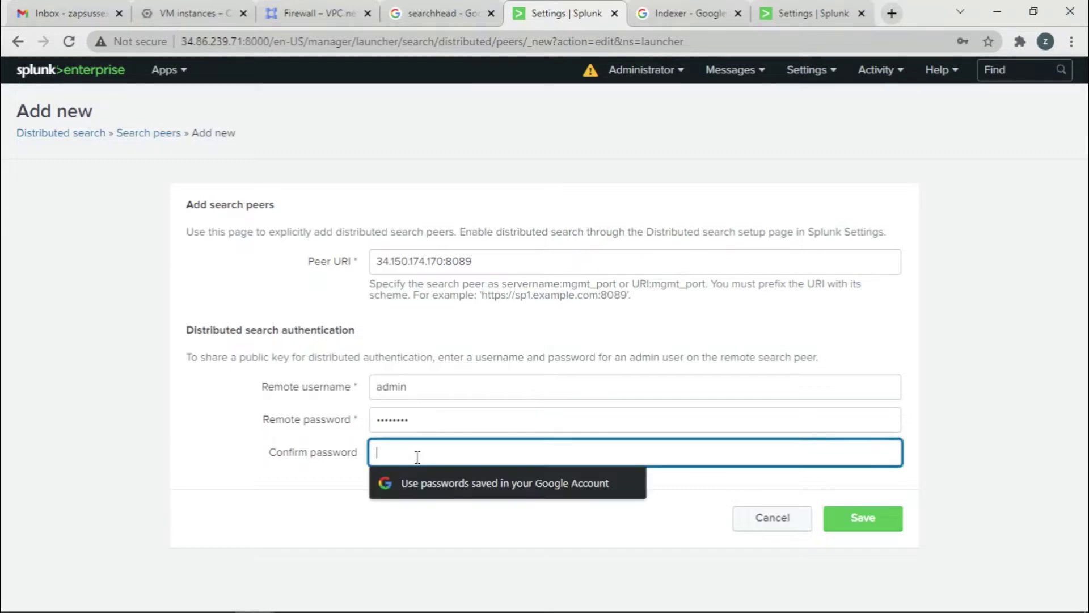
pyautogui.write('admin1')
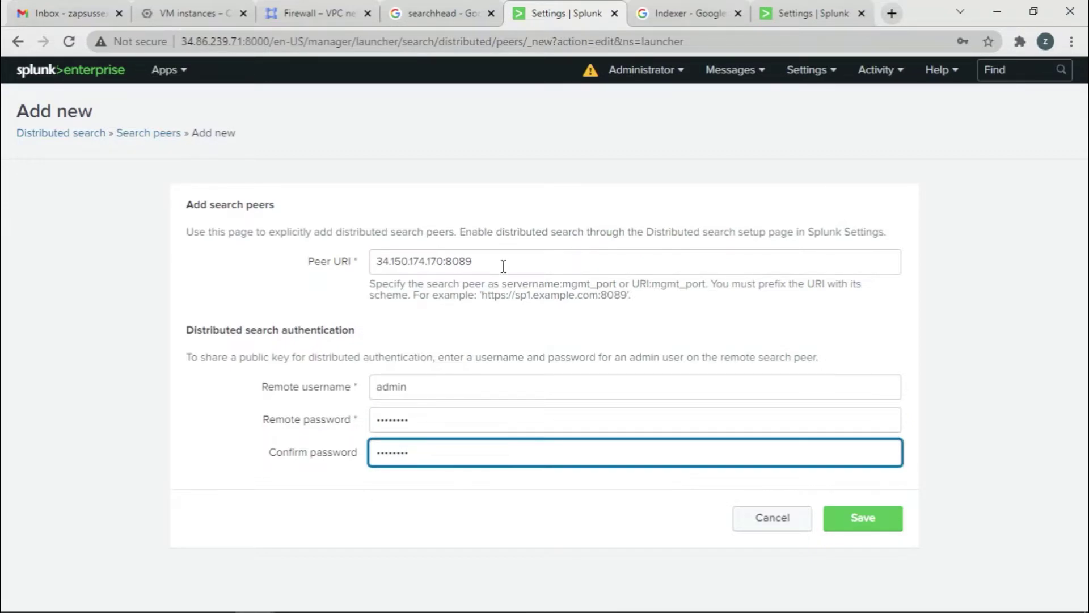
pyautogui.click(883, 519)
# Start a new egress firewall rule named se9997.
pyautogui.click(207, 6)
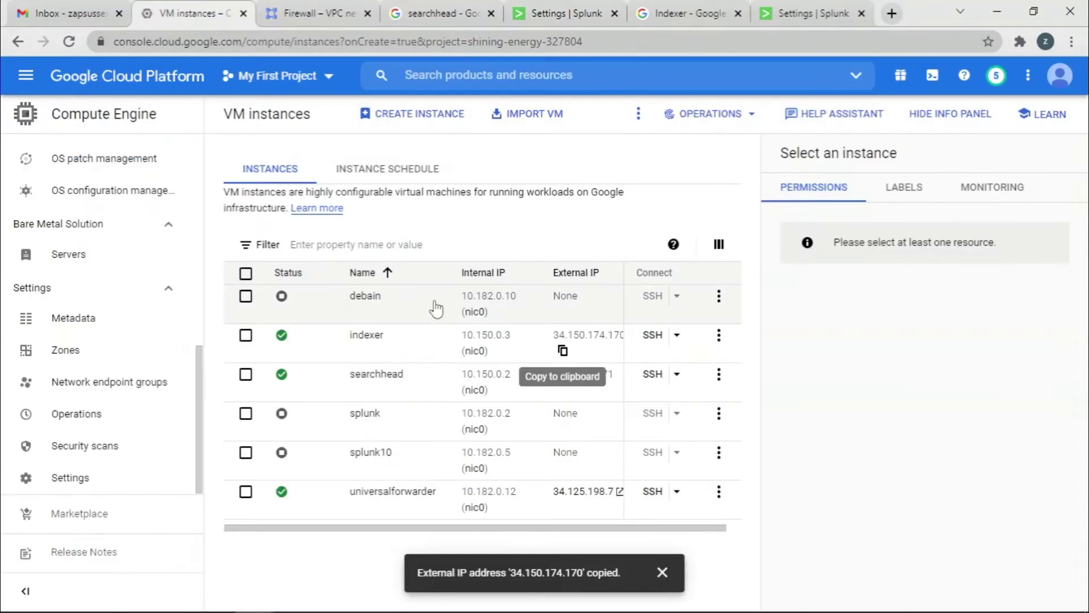
pyautogui.click(318, 13)
pyautogui.scroll(-6, 676, 308)
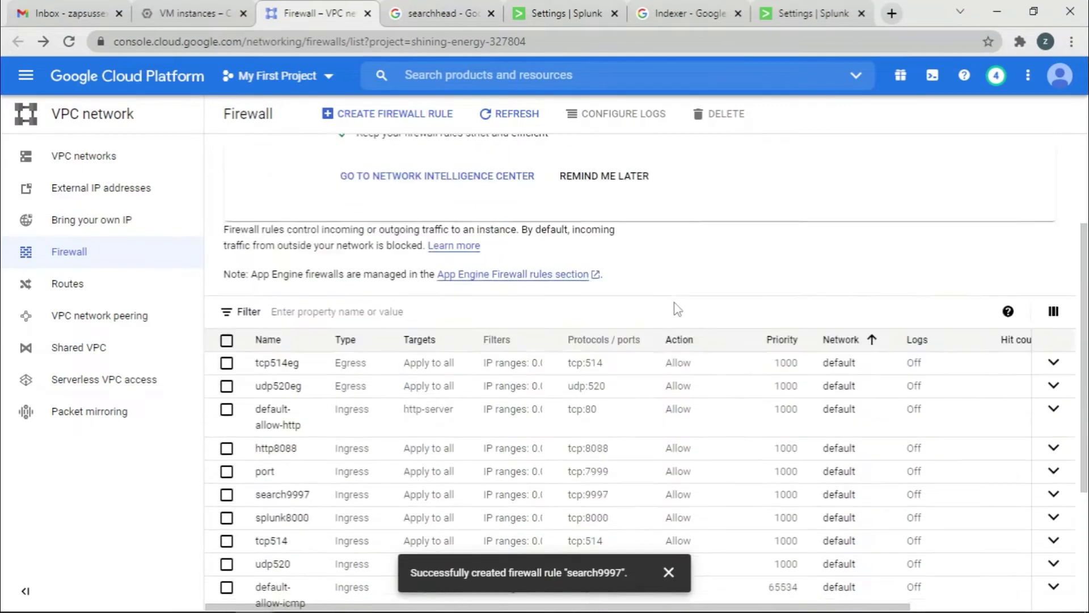
pyautogui.scroll(5, 750, 399)
pyautogui.scroll(3, 750, 399)
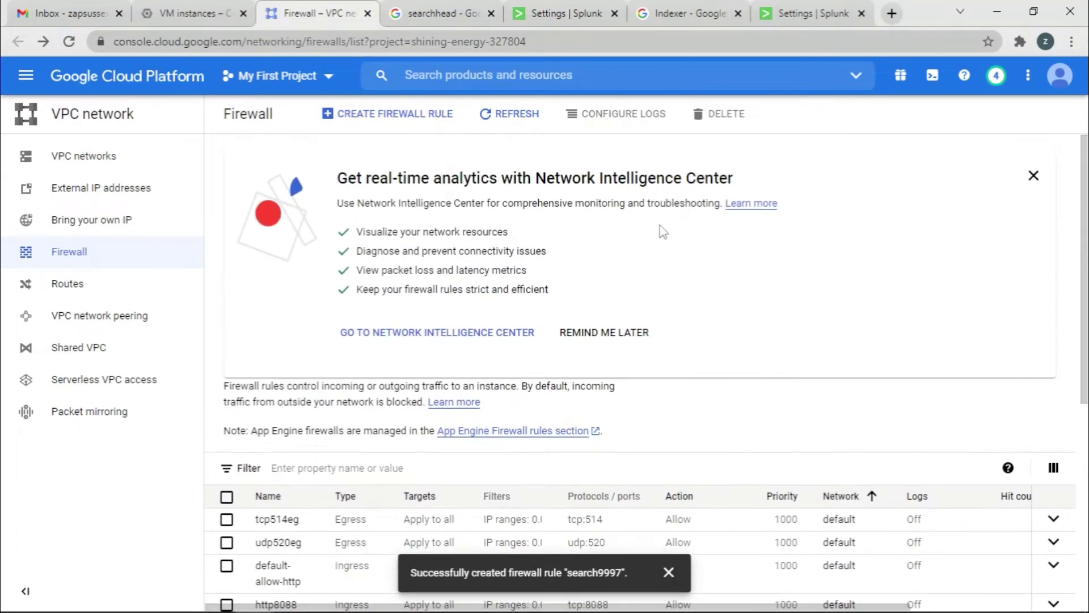
pyautogui.click(340, 113)
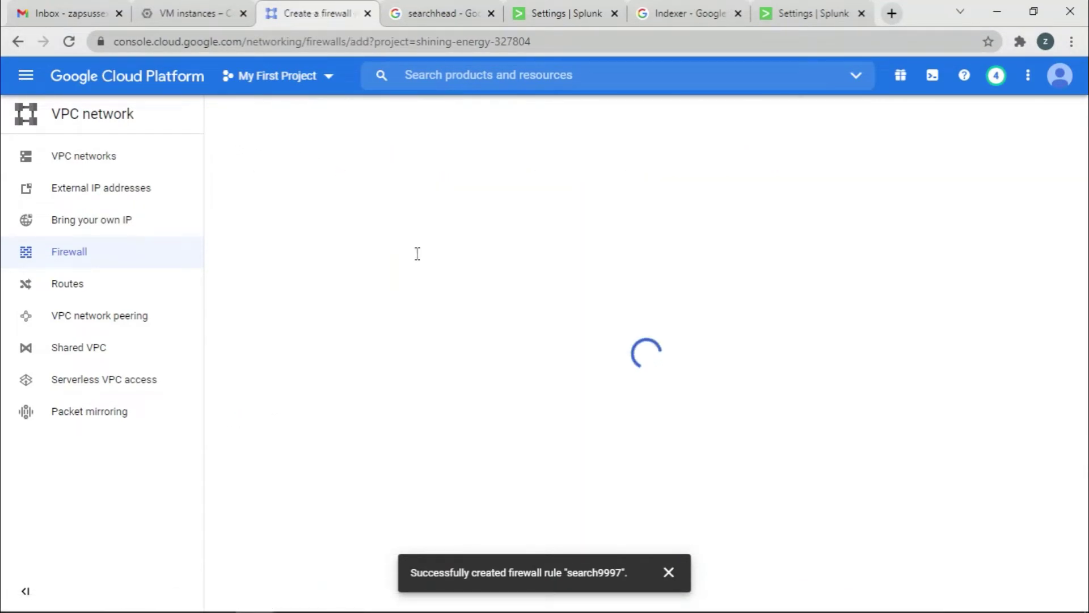
pyautogui.scroll(-1, 256, 482)
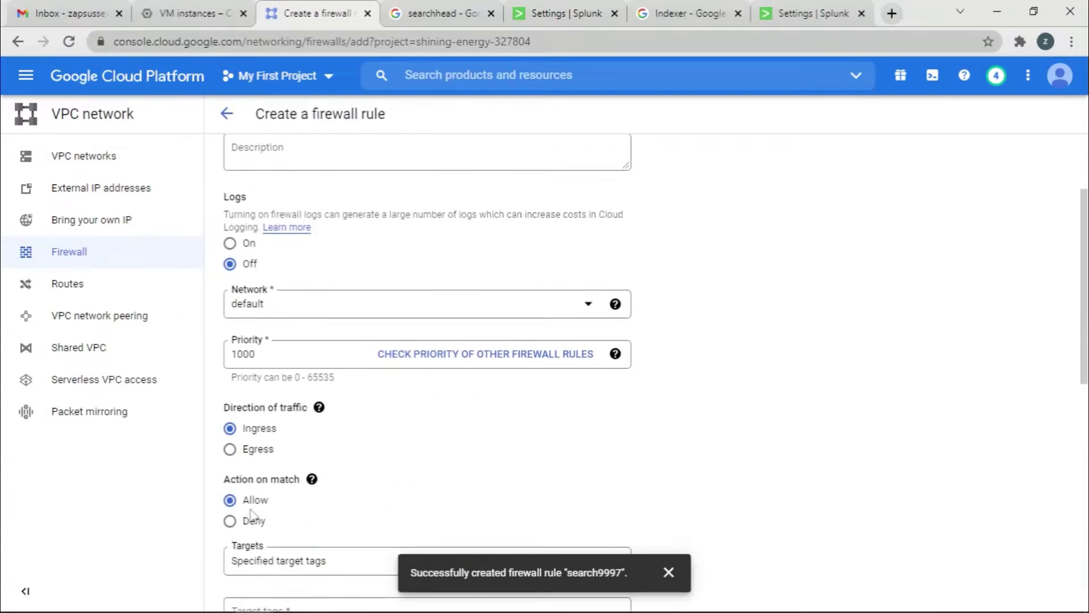
pyautogui.click(230, 449)
pyautogui.scroll(2, 290, 329)
pyautogui.click(273, 207)
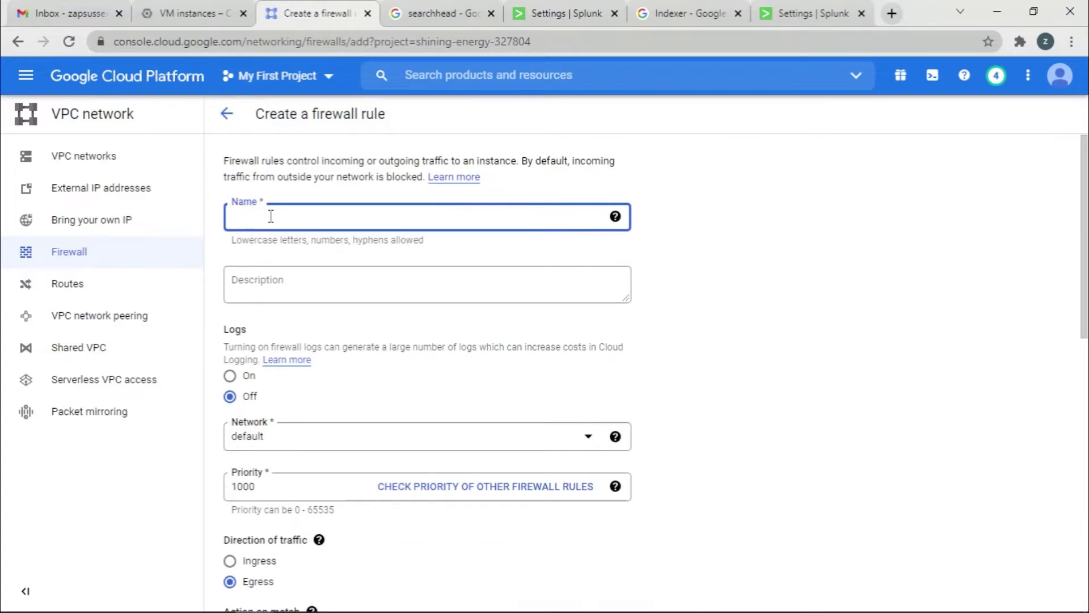
pyautogui.write('se9997')
# Target all instances, allow tcp 9997 to destination 0.0.0.0/0, and create the rule.
pyautogui.scroll(-7, 513, 433)
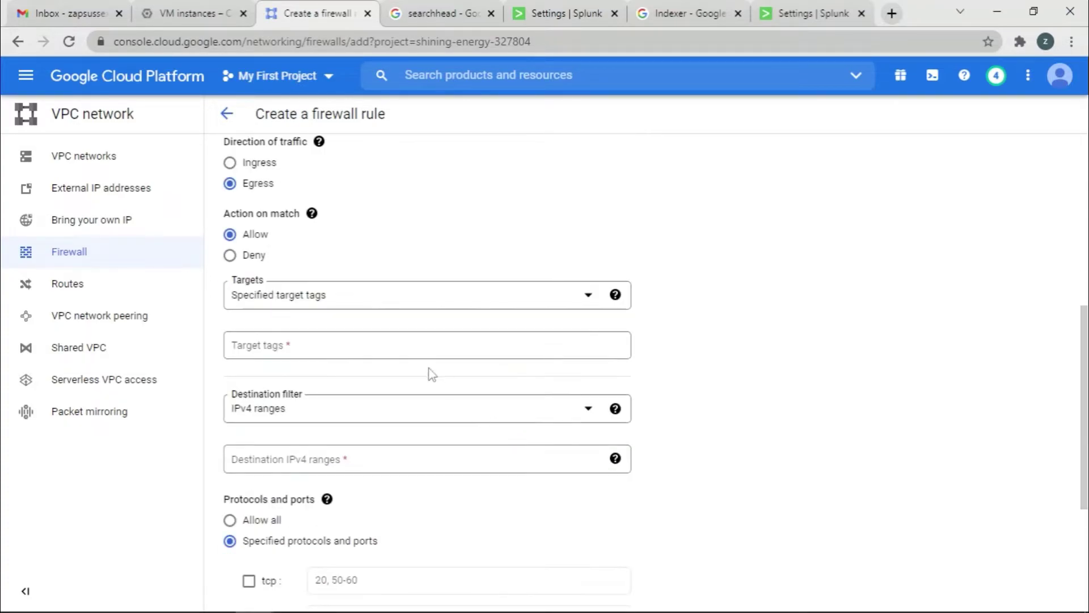
pyautogui.click(455, 303)
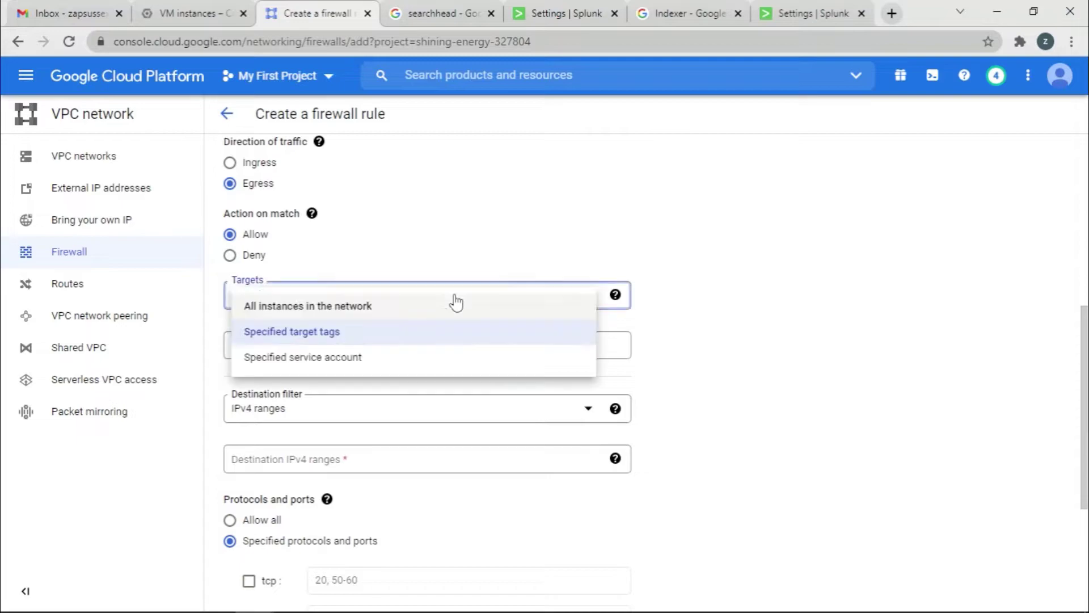
pyautogui.click(369, 308)
pyautogui.scroll(-3, 418, 361)
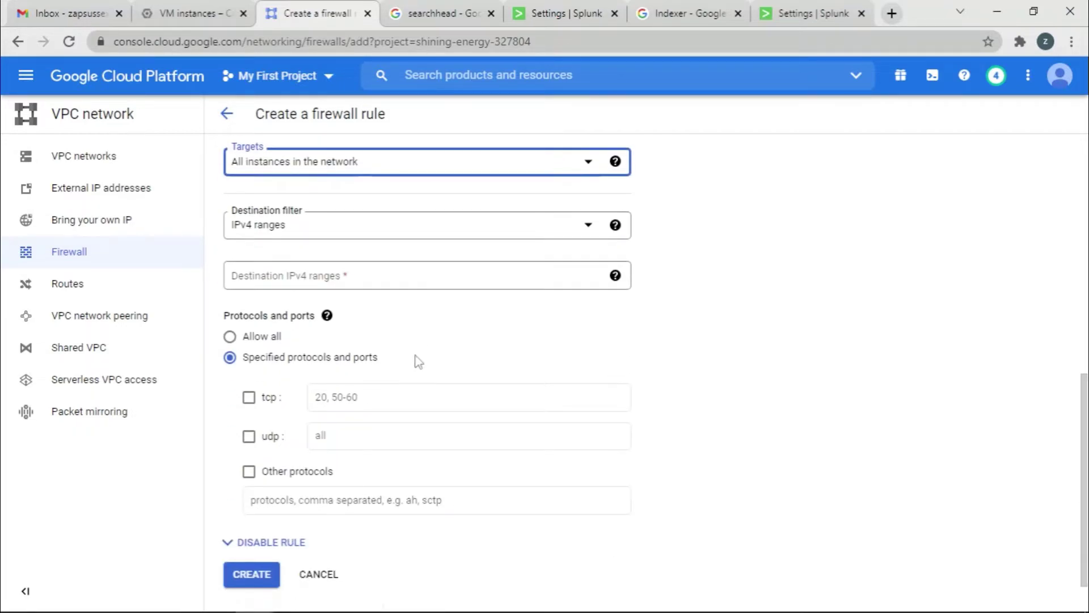
pyautogui.click(393, 275)
pyautogui.write('0.0.0.0/0')
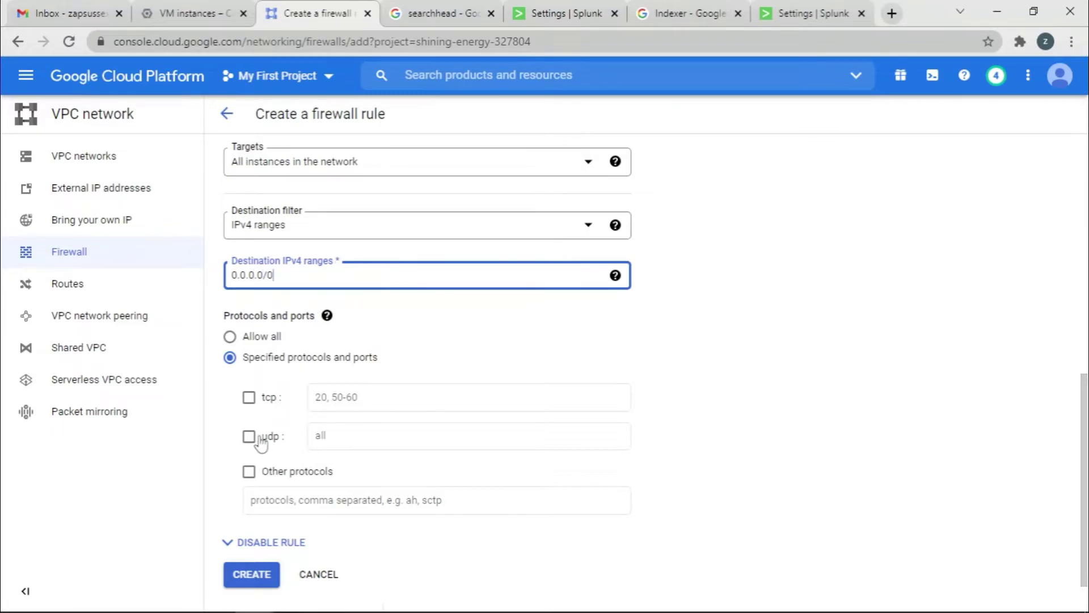
pyautogui.click(249, 397)
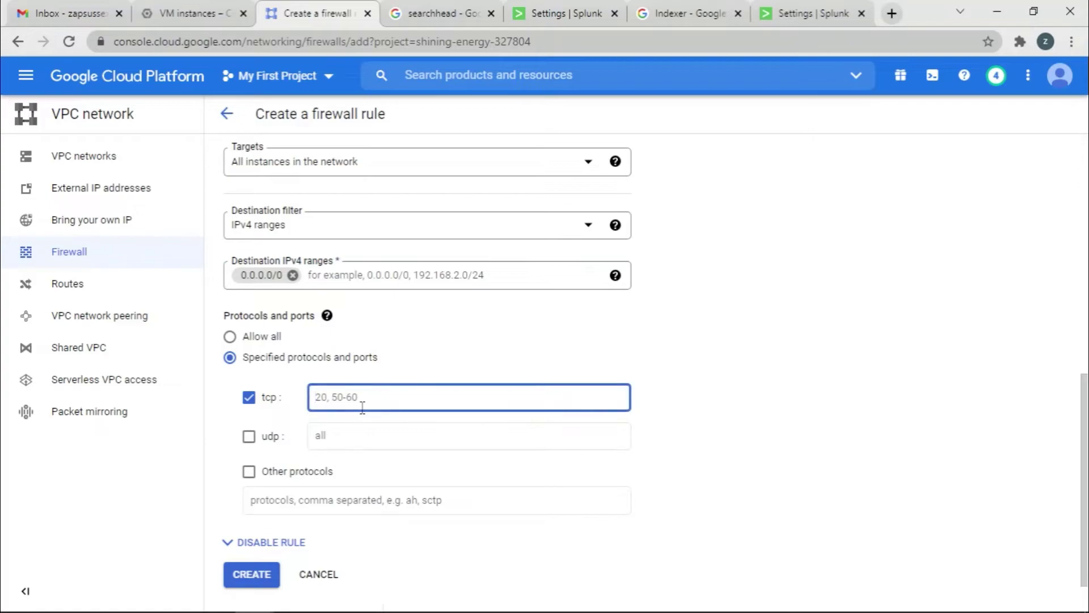
pyautogui.write('9997')
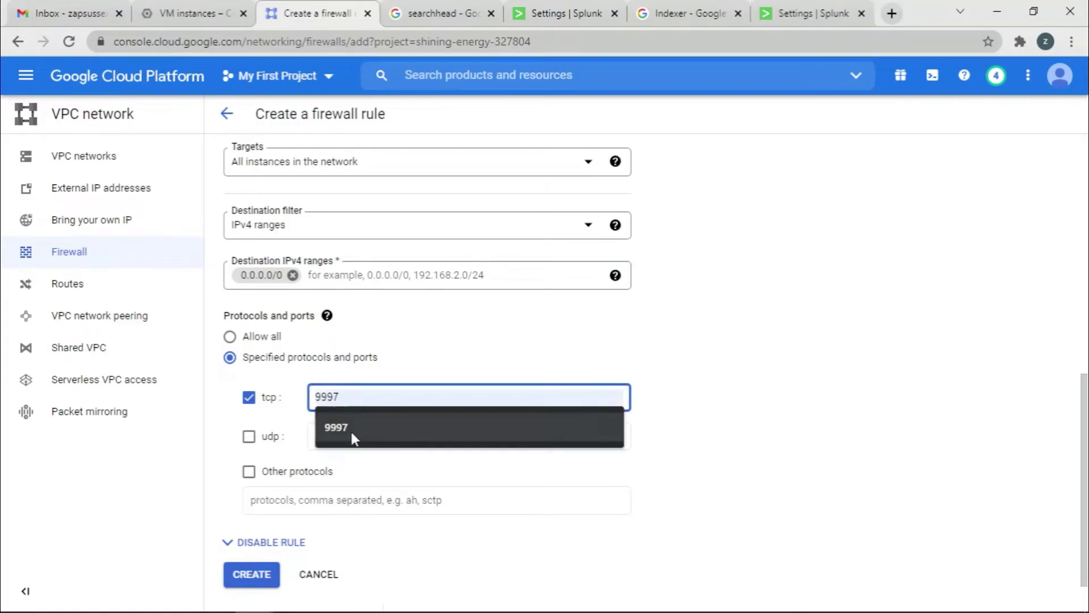
pyautogui.click(351, 430)
pyautogui.click(258, 573)
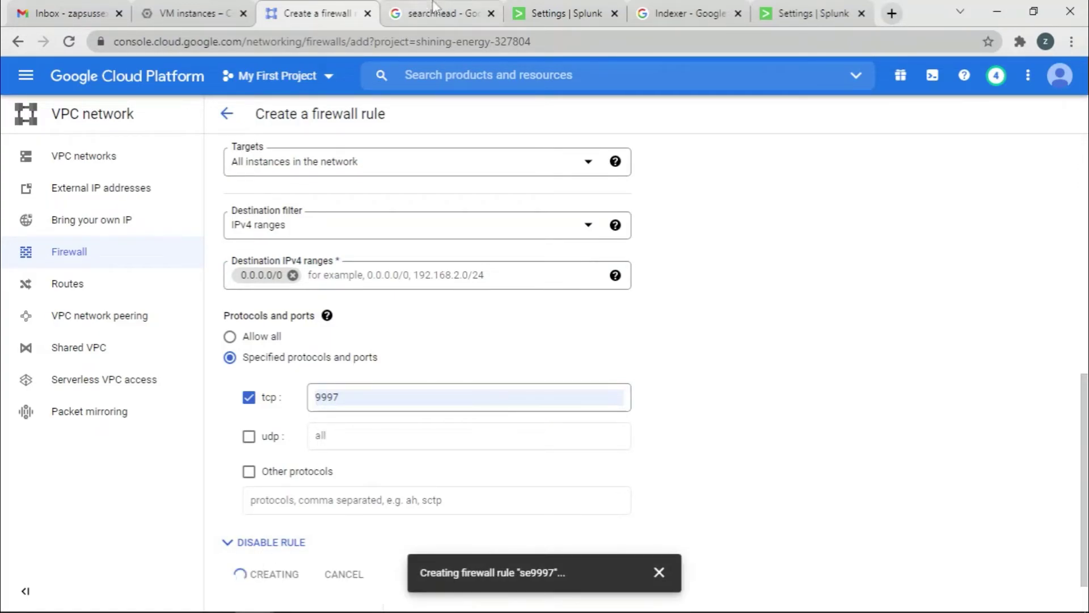
# Select the Peer URI, glance at the Splunkd health report, then cancel the timed-out peer form.
pyautogui.click(556, 13)
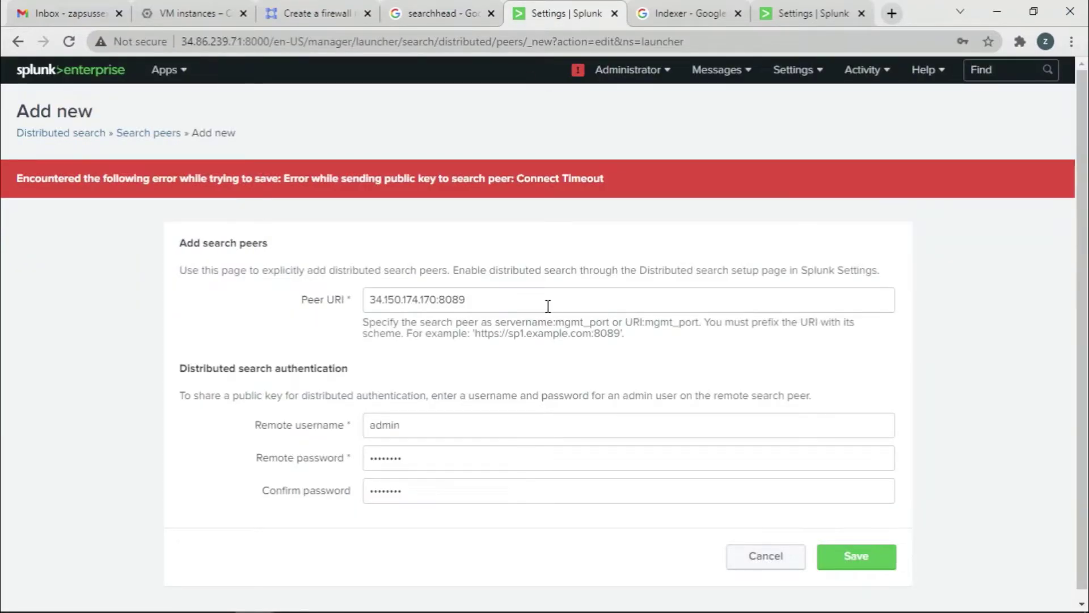
pyautogui.click(505, 306)
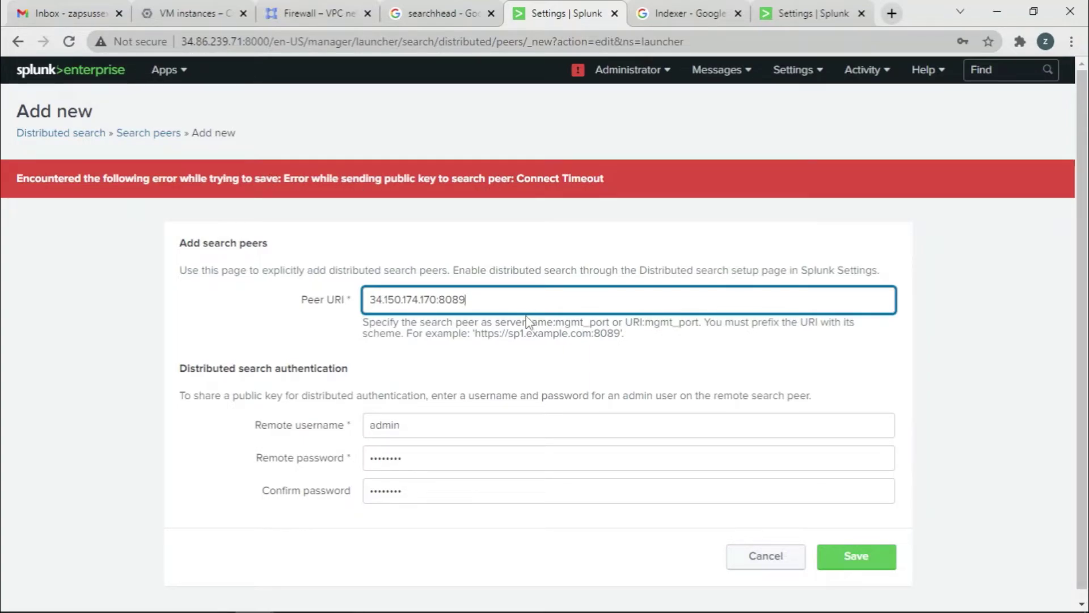
pyautogui.hotkey('ctrl', 'a')
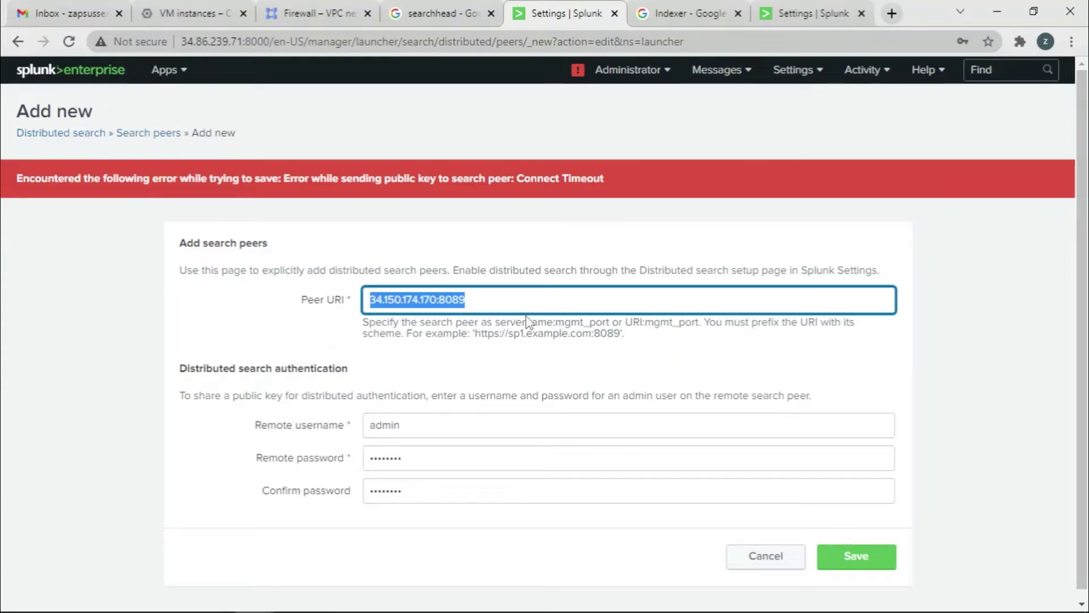
pyautogui.click(574, 73)
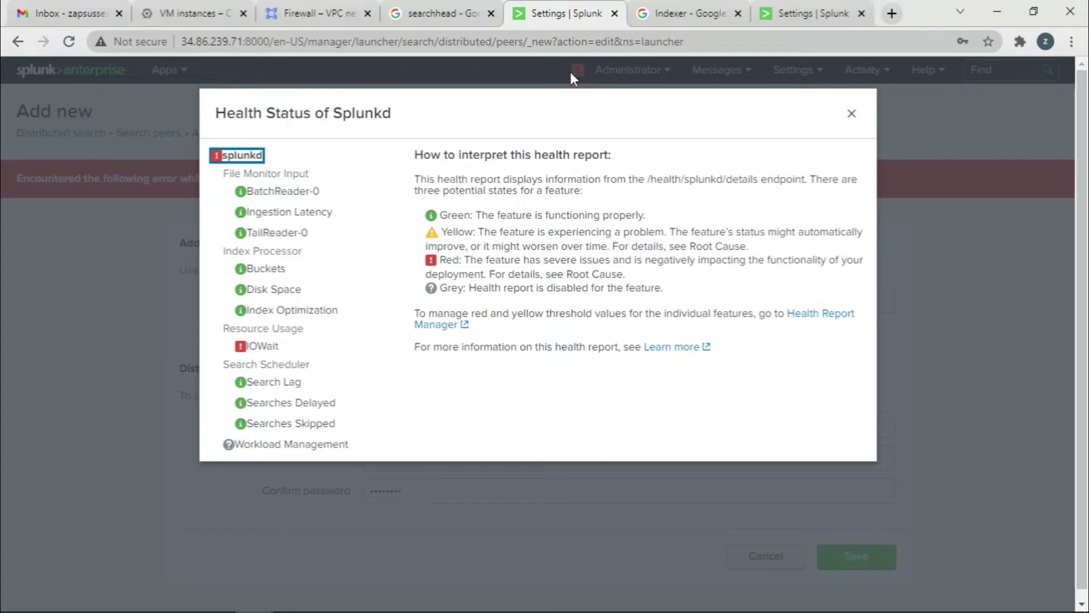
pyautogui.click(851, 114)
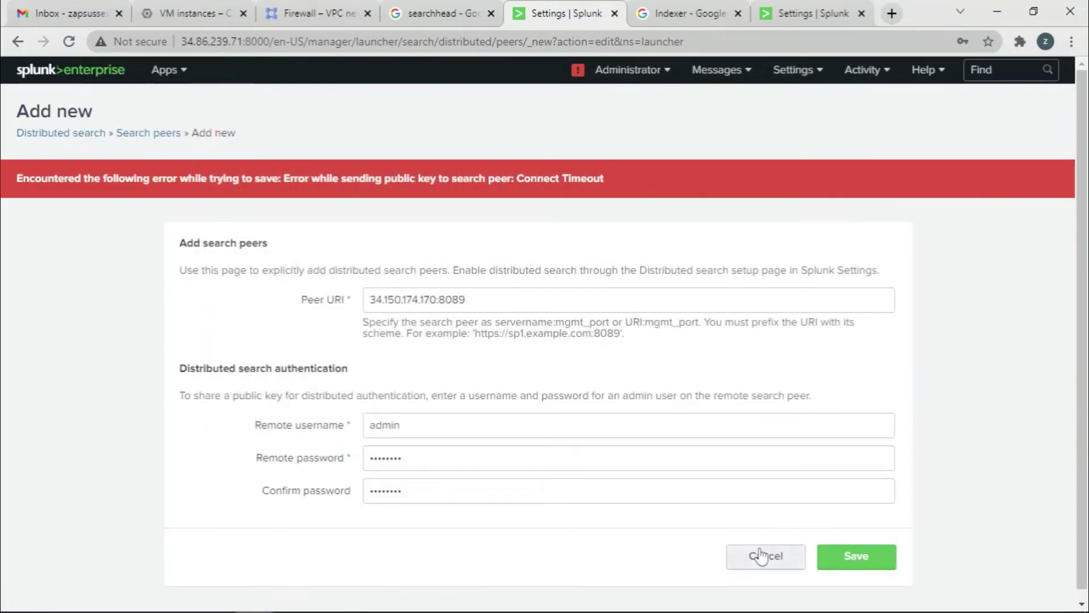
pyautogui.click(743, 549)
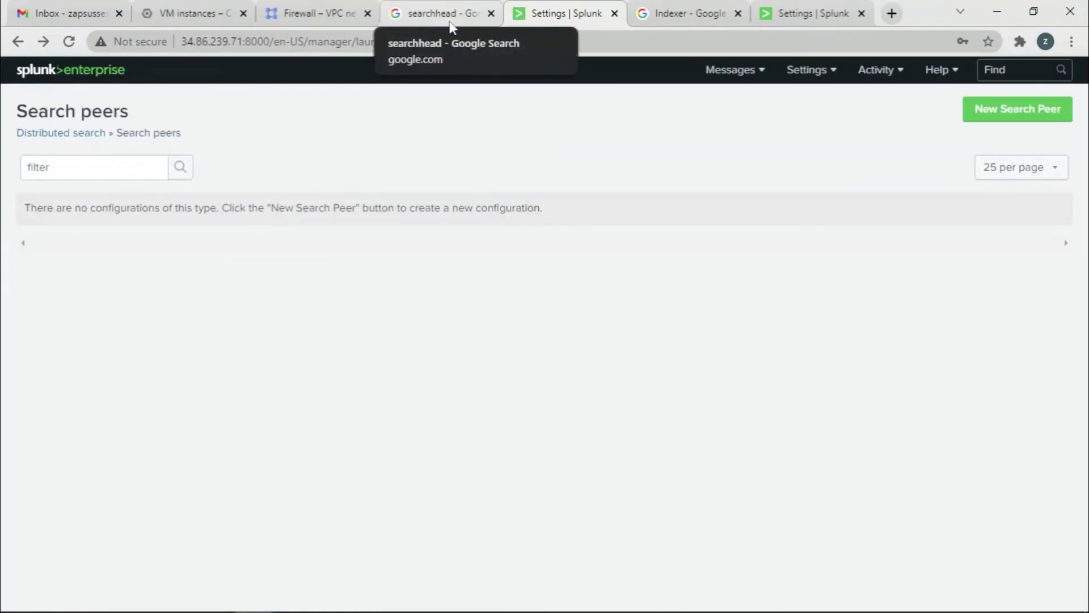
# Start a new firewall rule from the firewall rules list and name it port8089.
pyautogui.click(316, 13)
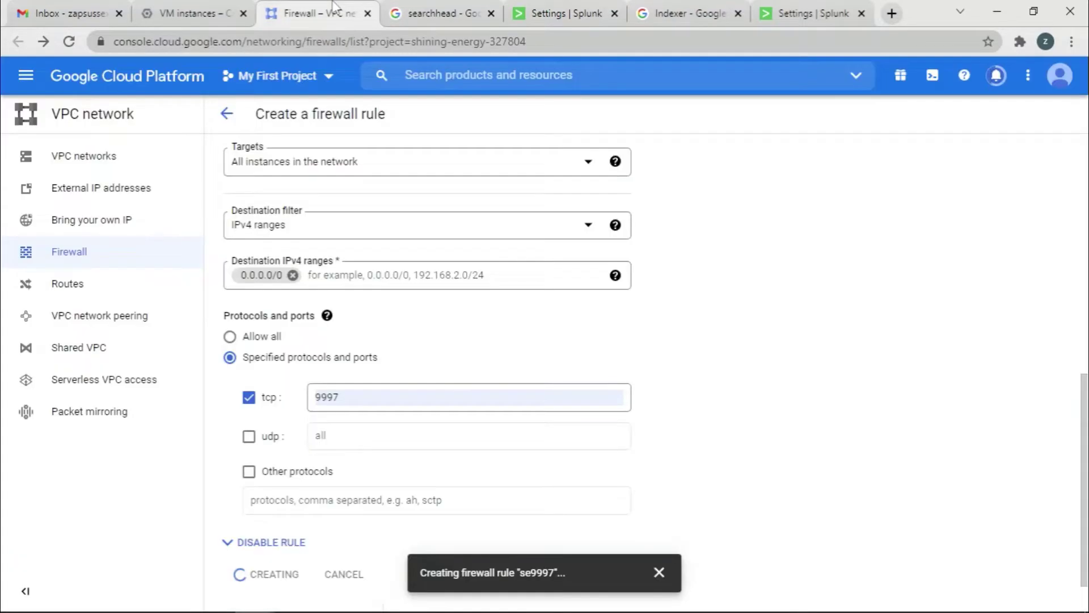
pyautogui.scroll(-5, 627, 393)
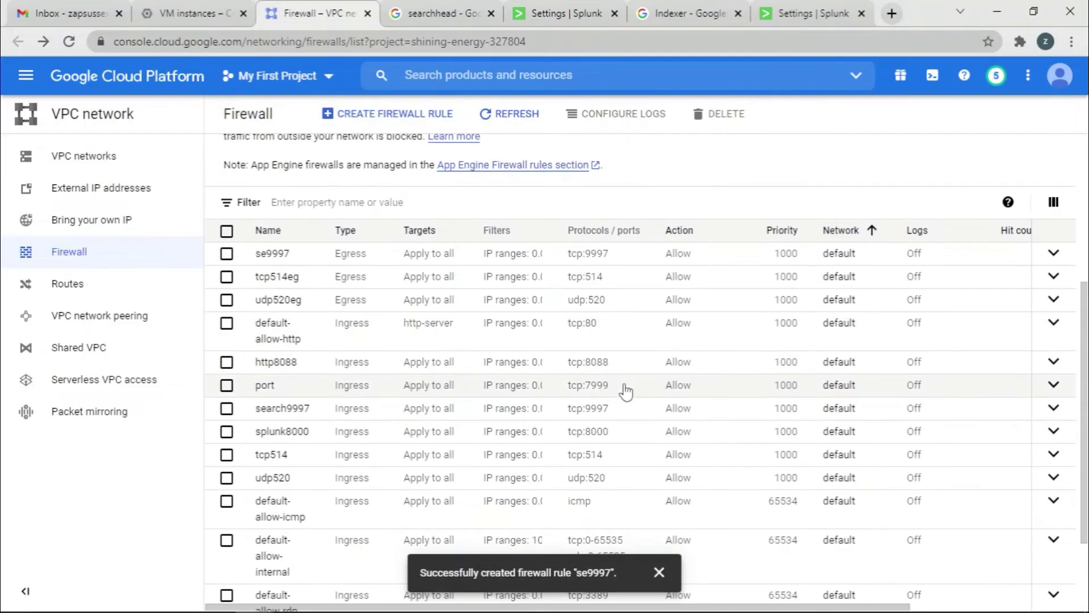
pyautogui.scroll(-4, 620, 341)
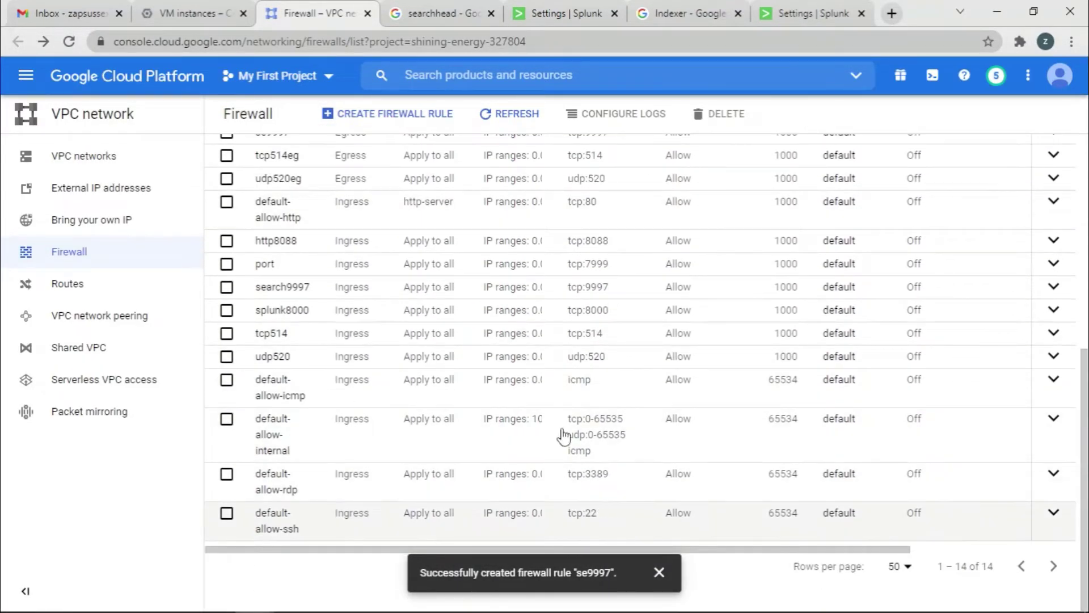
pyautogui.scroll(10, 559, 418)
pyautogui.click(416, 114)
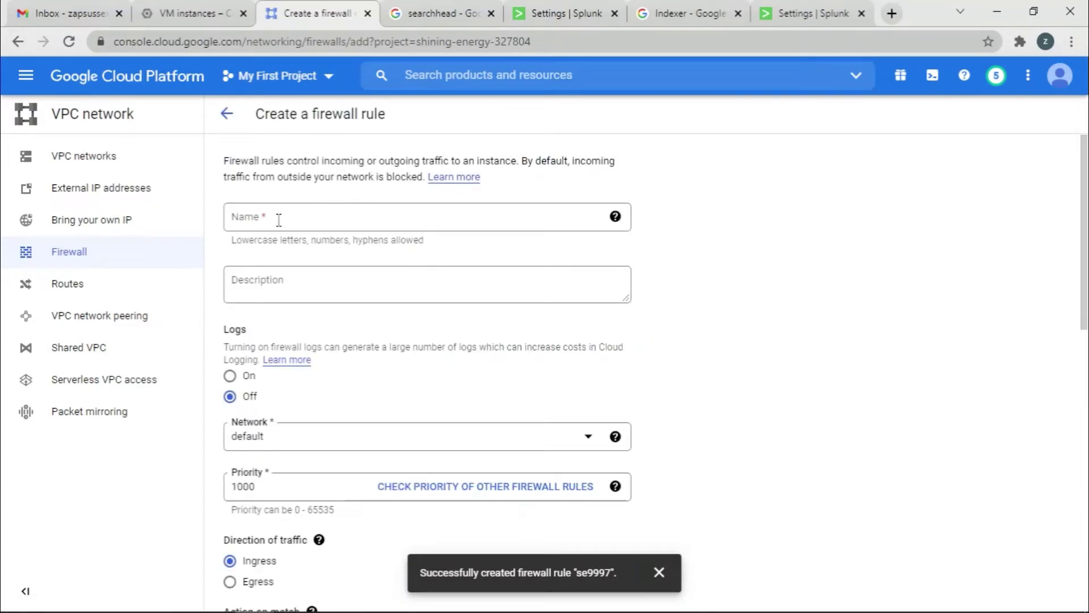
pyautogui.click(278, 220)
pyautogui.write('port8089')
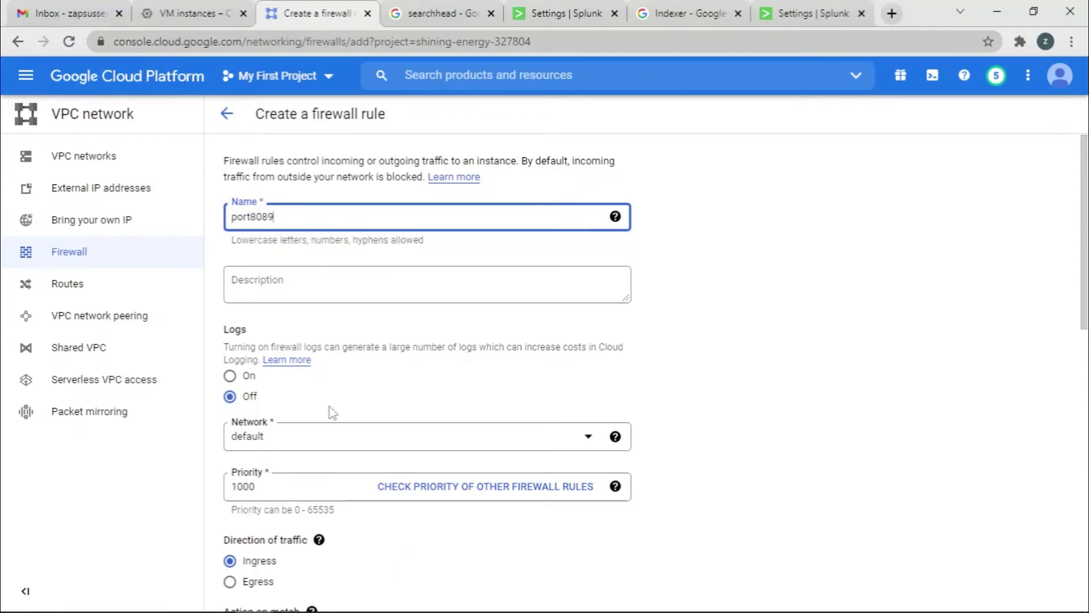
# Set the rule's targets to All instances and the source IPv4 range to 0.0.0.0/0.
pyautogui.scroll(-2, 318, 454)
pyautogui.scroll(-2, 365, 482)
pyautogui.scroll(-5, 658, 485)
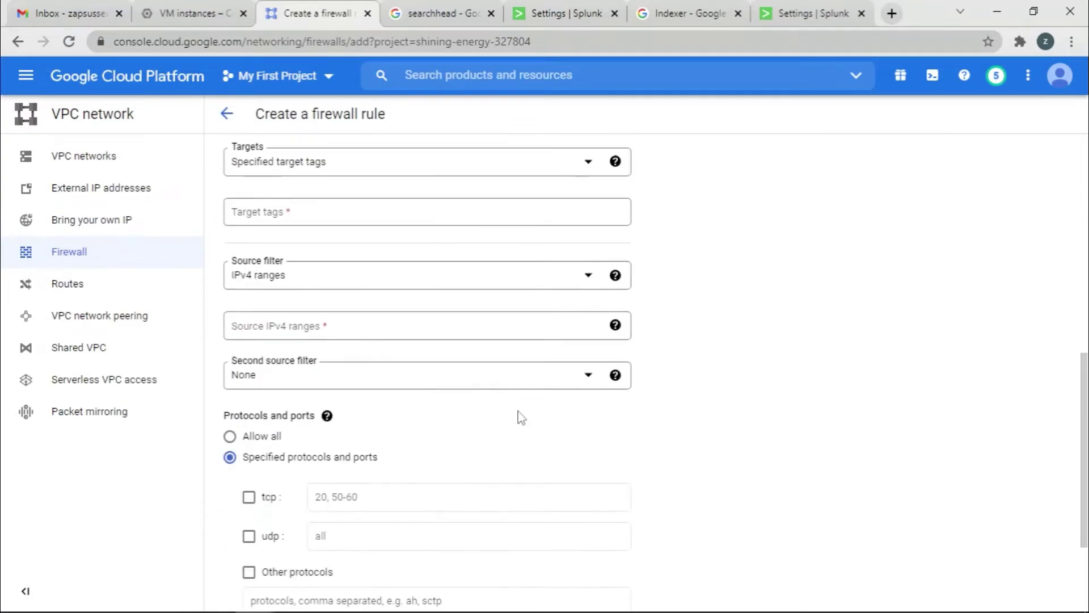
pyautogui.click(379, 165)
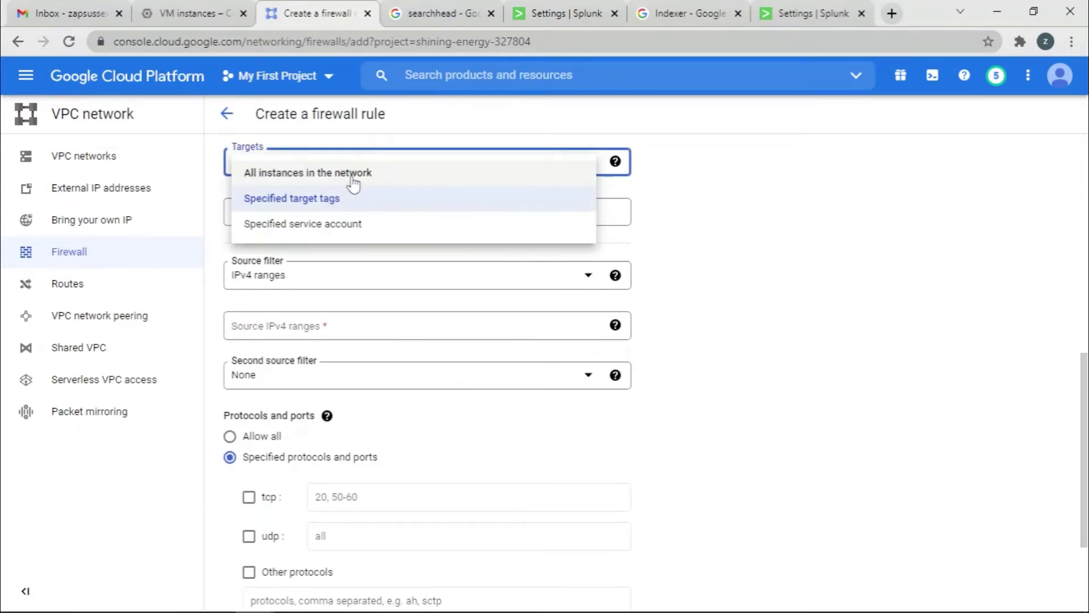
pyautogui.click(286, 173)
pyautogui.click(392, 278)
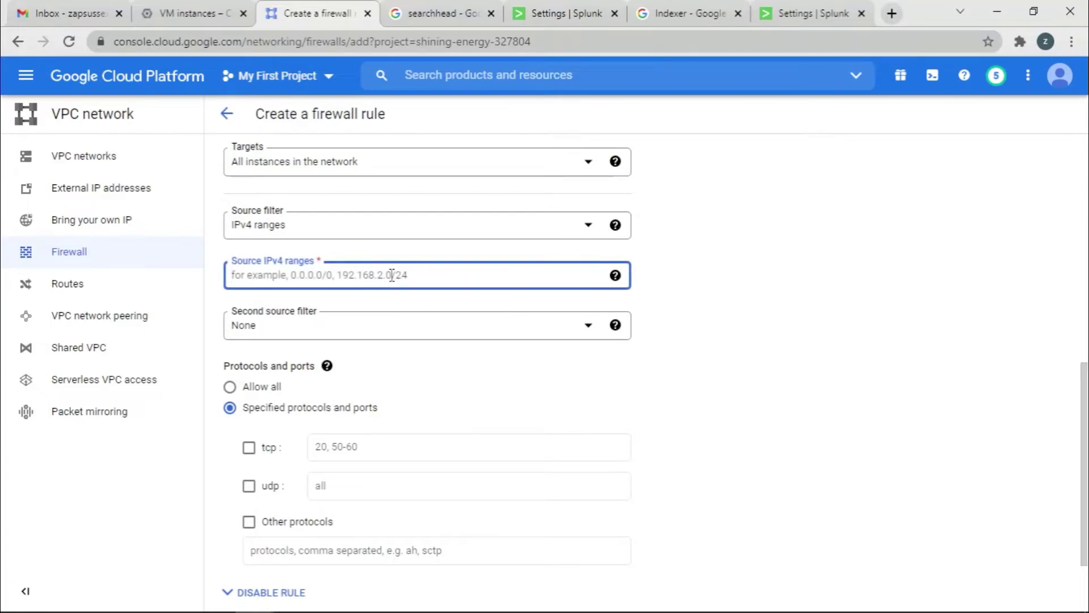
pyautogui.write('0.0.0.0/0')
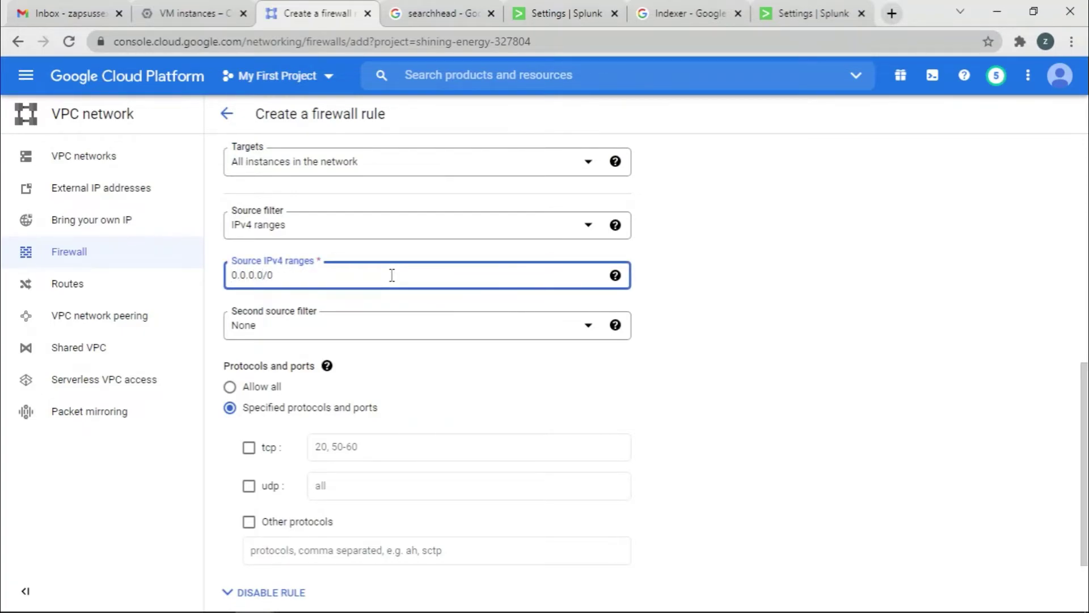
# Allow TCP port 8089 and create the port8089 firewall rule.
pyautogui.click(249, 448)
pyautogui.click(364, 452)
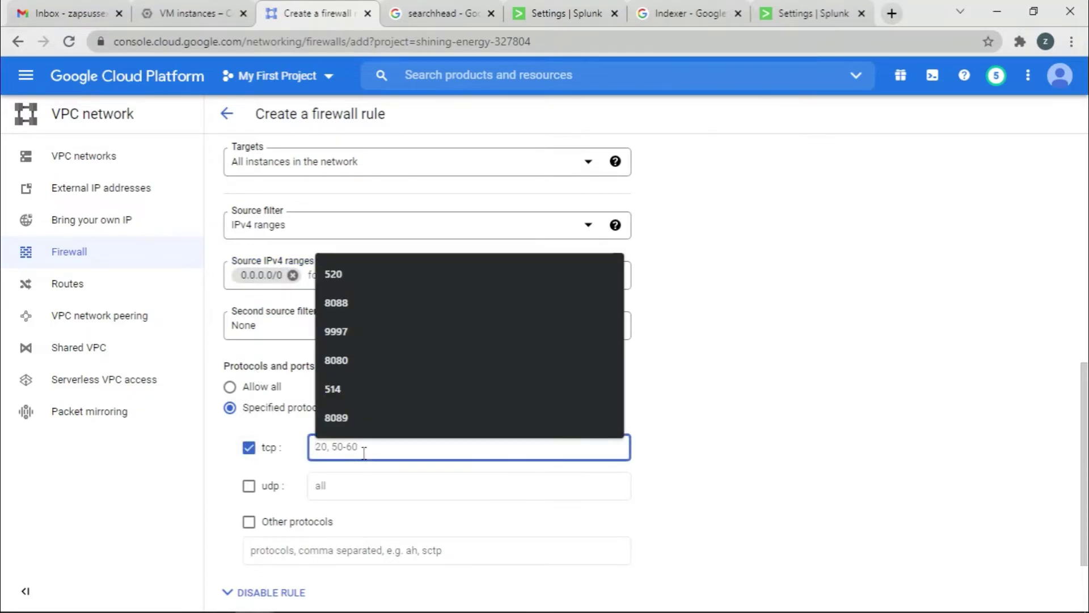
pyautogui.click(362, 419)
pyautogui.scroll(-2, 450, 503)
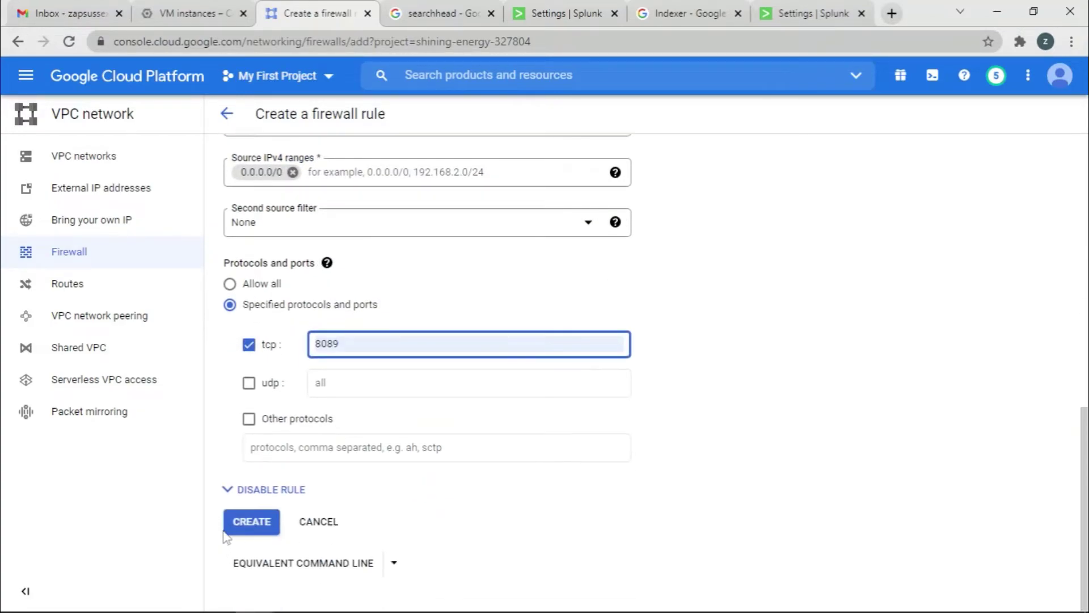
pyautogui.click(241, 524)
pyautogui.moveTo(255, 597)
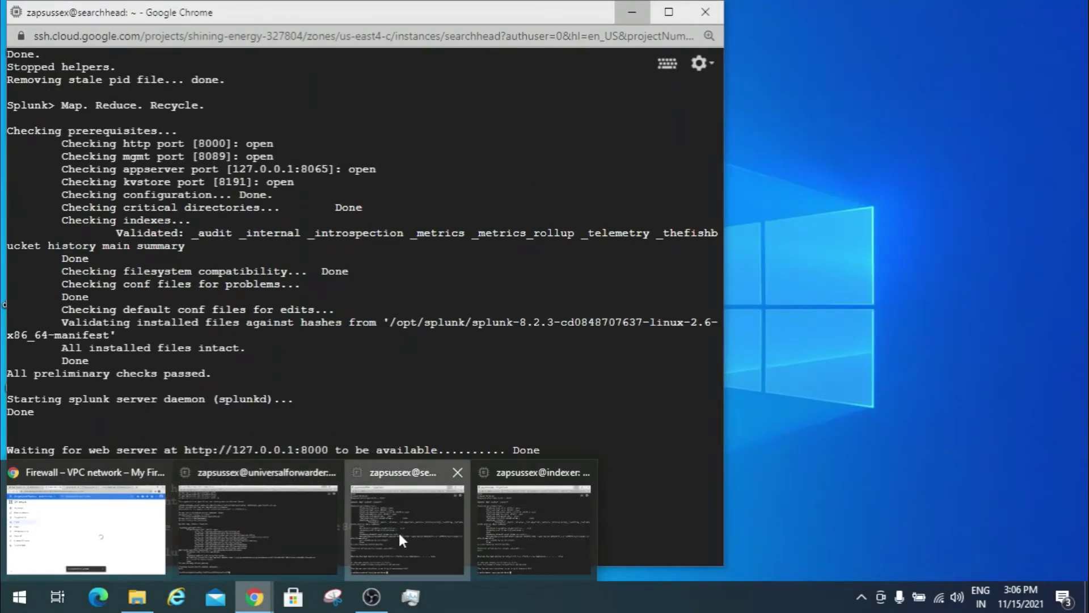
# Run ./splunk restart in the searchhead SSH terminal.
pyautogui.click(399, 535)
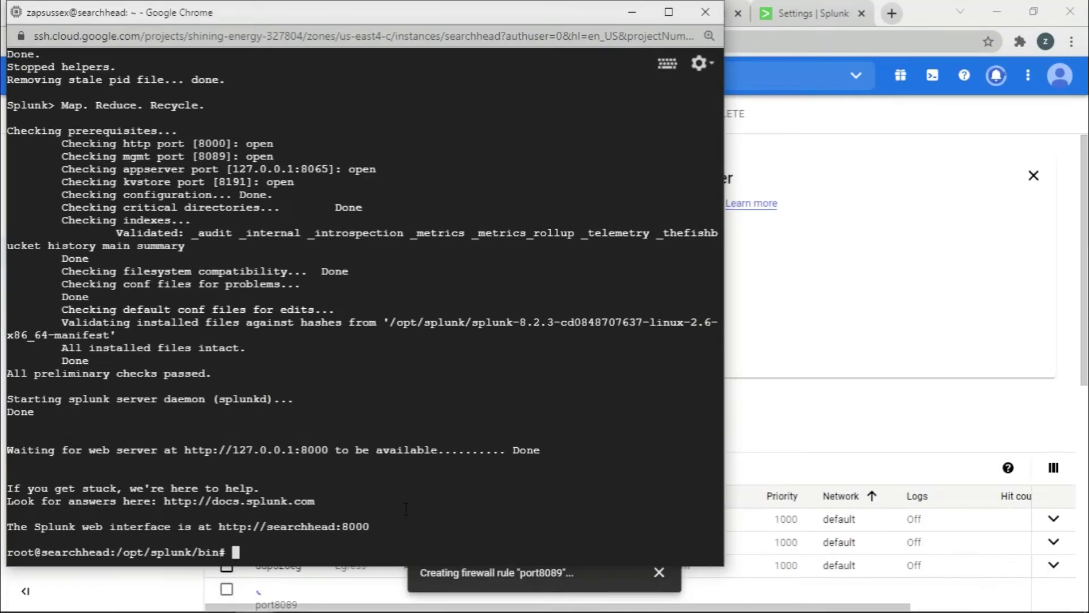
pyautogui.write('./splunk ')
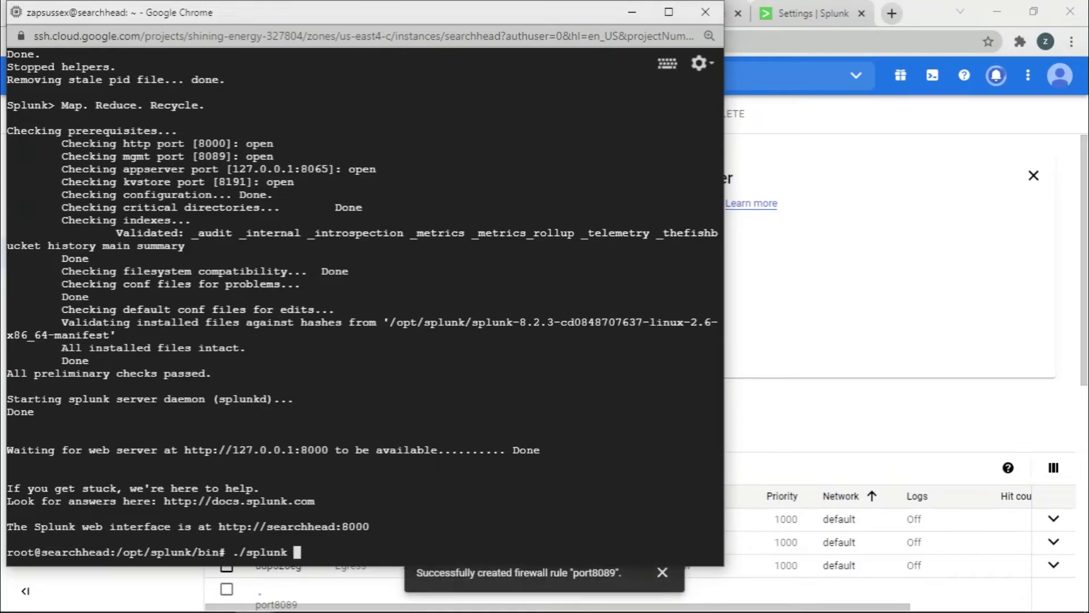
pyautogui.write('restart')
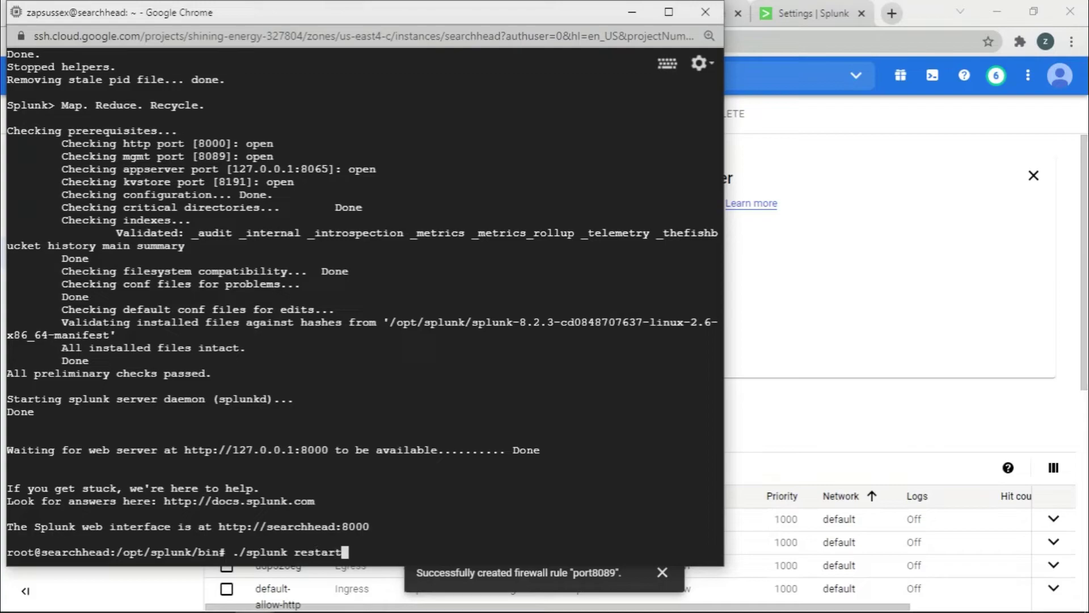
pyautogui.press('Return')
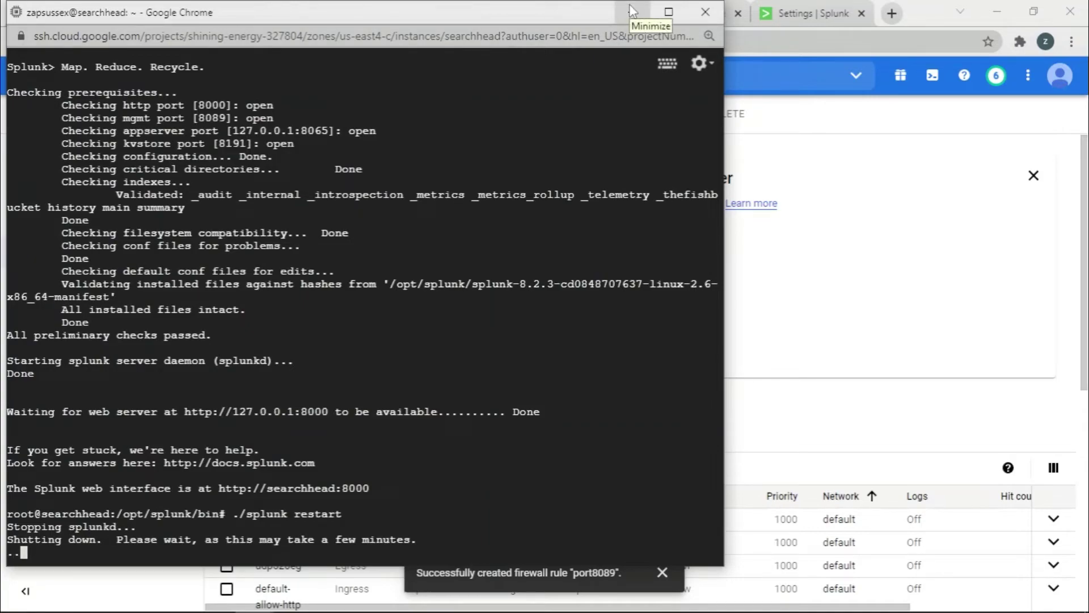
# Minimize the terminal and scroll the firewall rules list to find the port8089 rule.
pyautogui.click(632, 10)
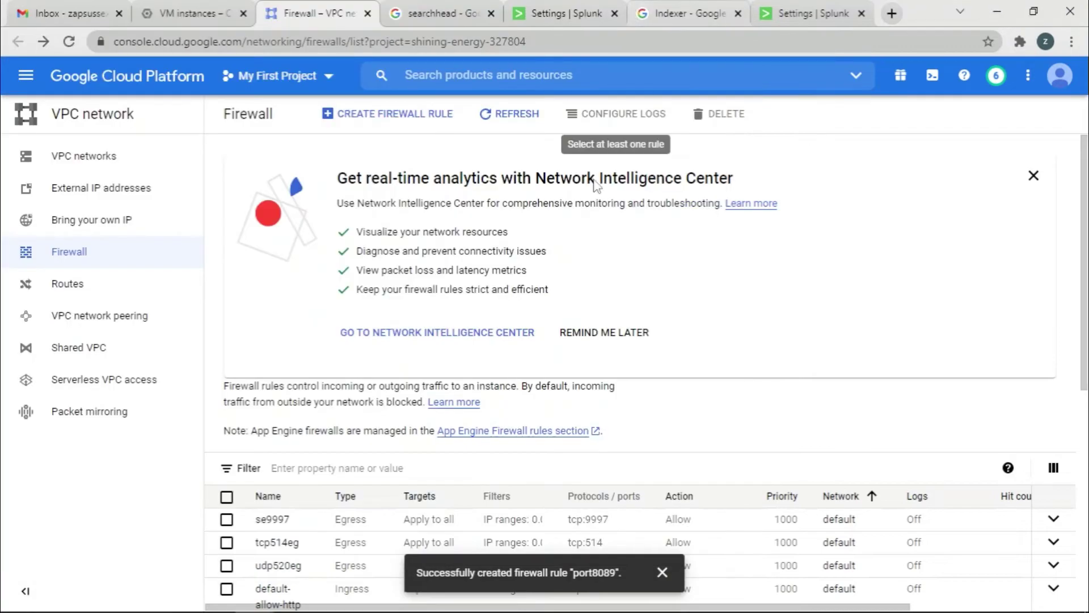
pyautogui.scroll(-2, 613, 386)
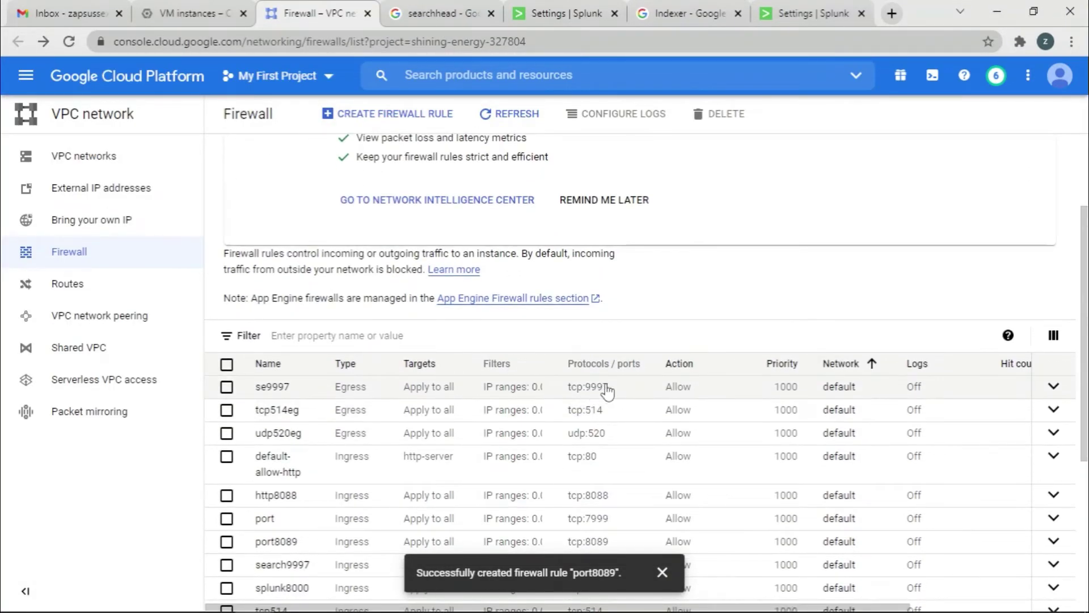
pyautogui.scroll(-2, 618, 408)
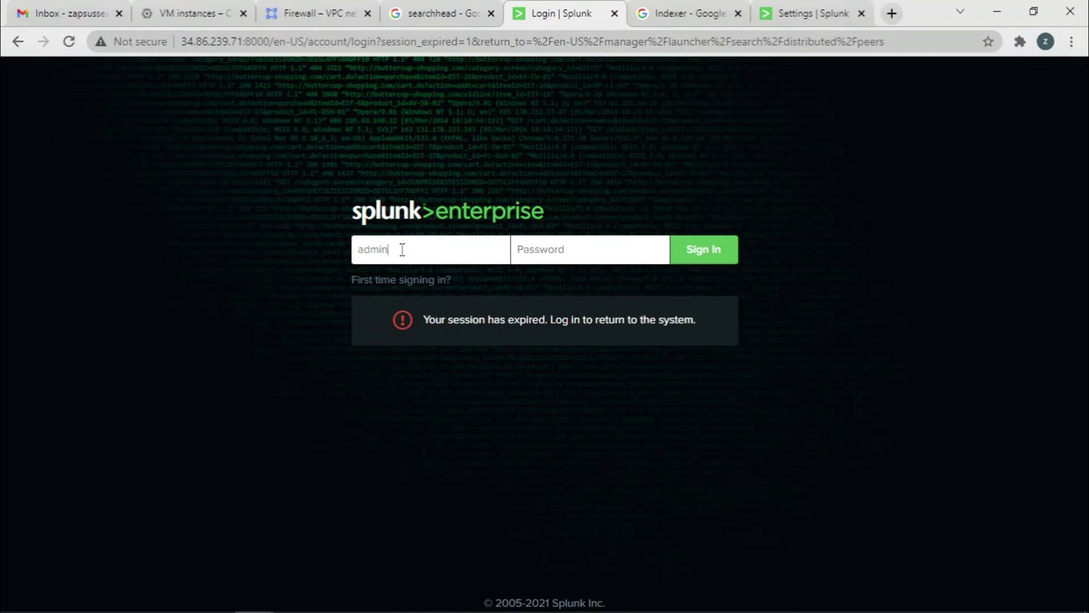
# Sign back into Splunk, dismiss Chrome's password popups, and start a New Search Peer.
pyautogui.click(548, 258)
pyautogui.write('****')
pyautogui.press('Return')
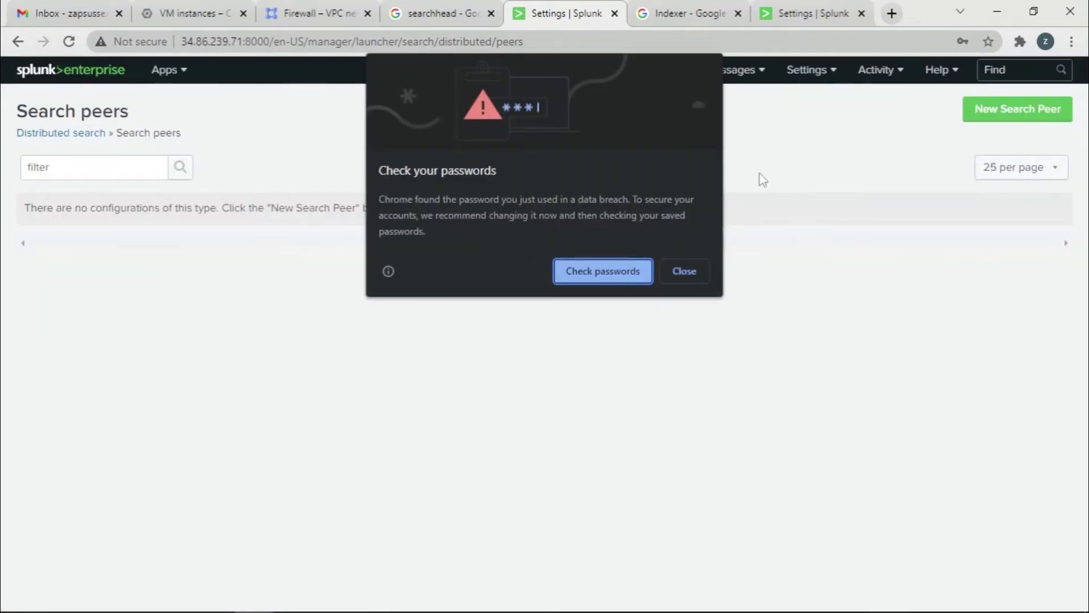
pyautogui.click(685, 268)
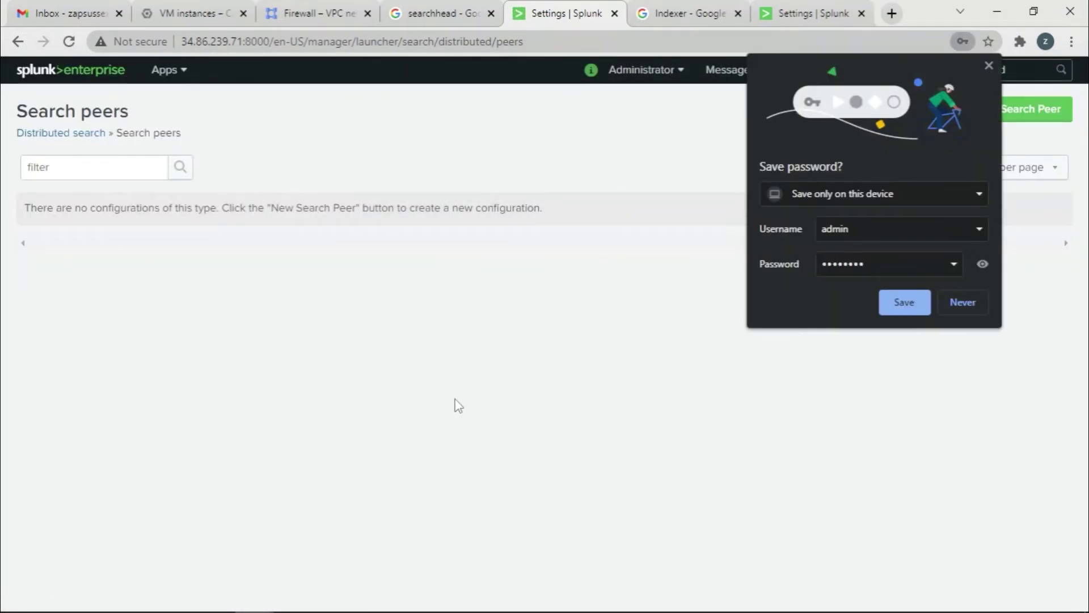
pyautogui.click(971, 307)
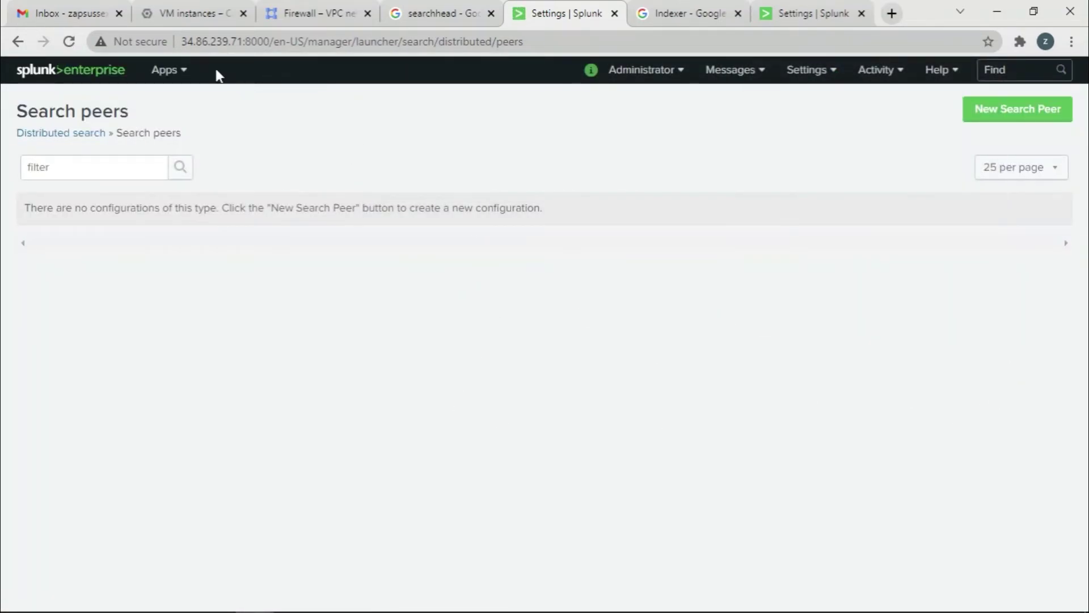
pyautogui.click(1007, 118)
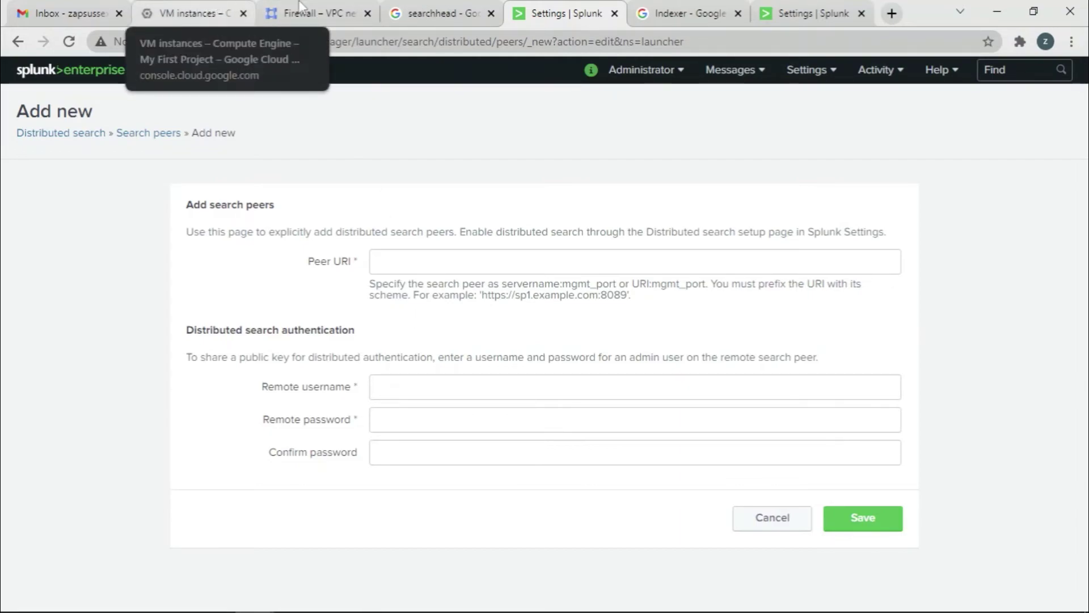
# Set the Peer URI to the indexer's external IP 34.150.174.170 with port 8089.
pyautogui.click(221, 9)
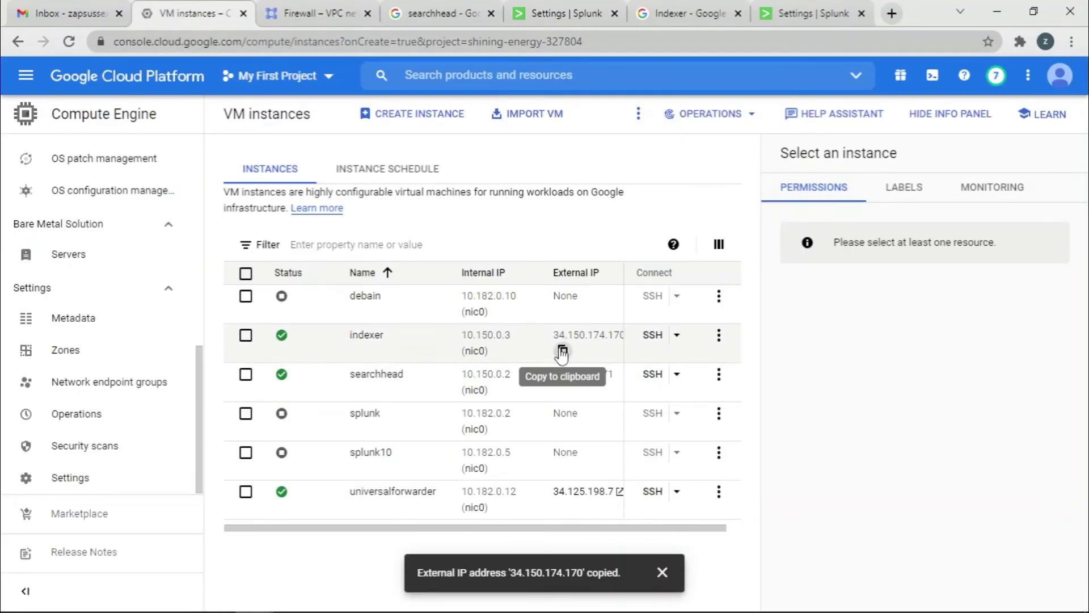
pyautogui.click(562, 12)
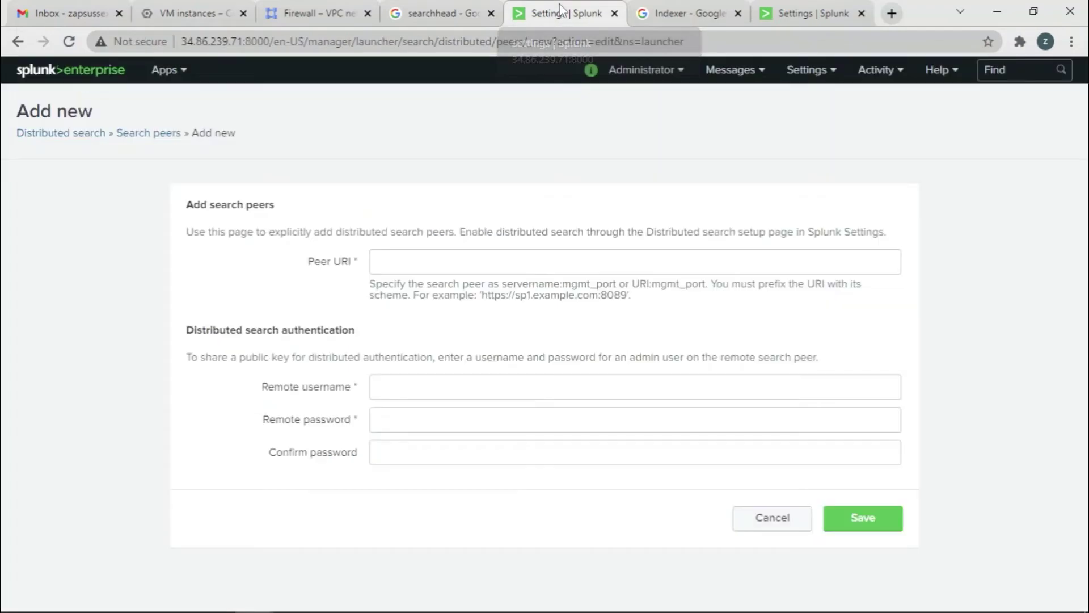
pyautogui.click(414, 265)
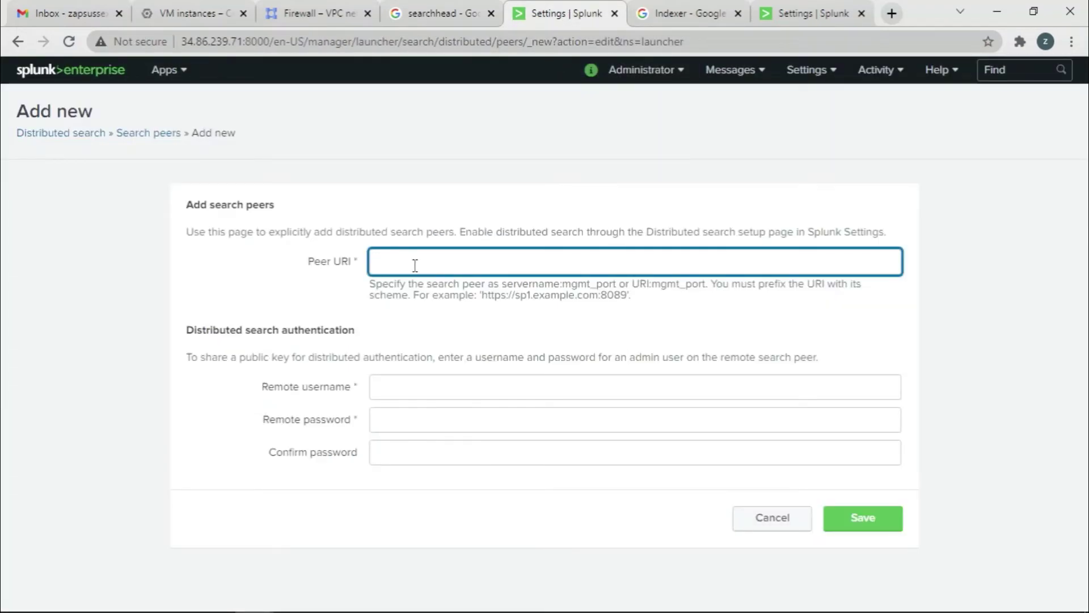
pyautogui.write('34.150.174.170')
pyautogui.write(':8')
# Enter the remote admin username and password twice, then save the search peer.
pyautogui.click(430, 384)
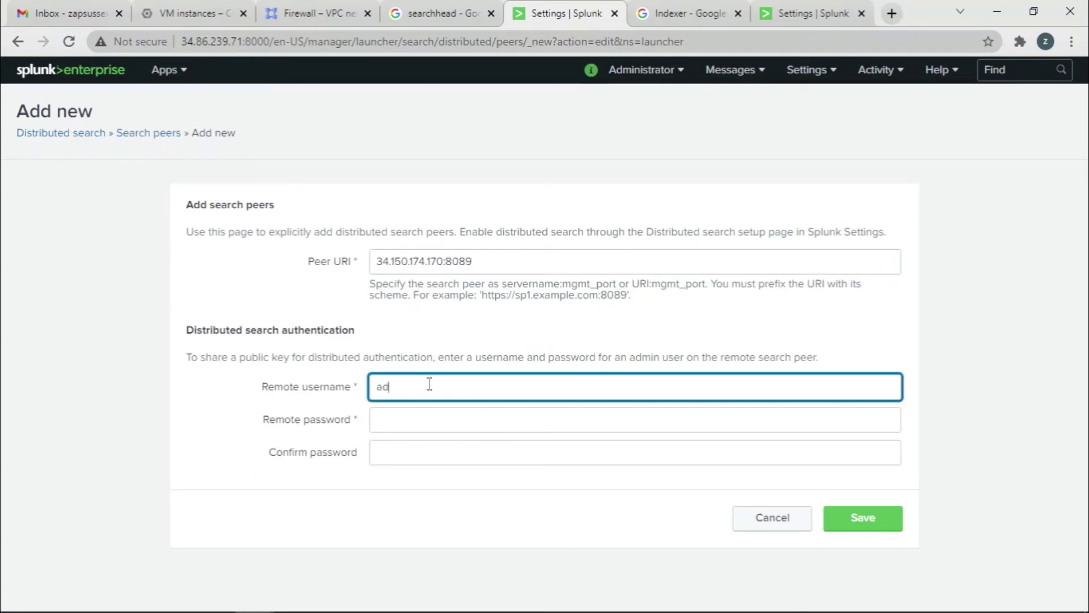
pyautogui.write('admin')
pyautogui.click(414, 424)
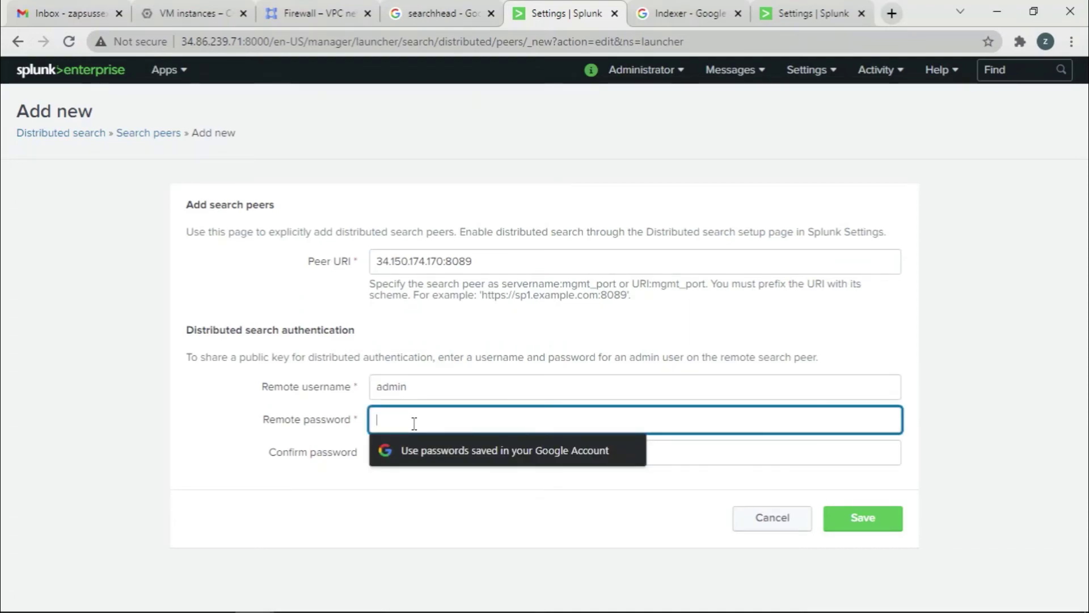
pyautogui.write('•••')
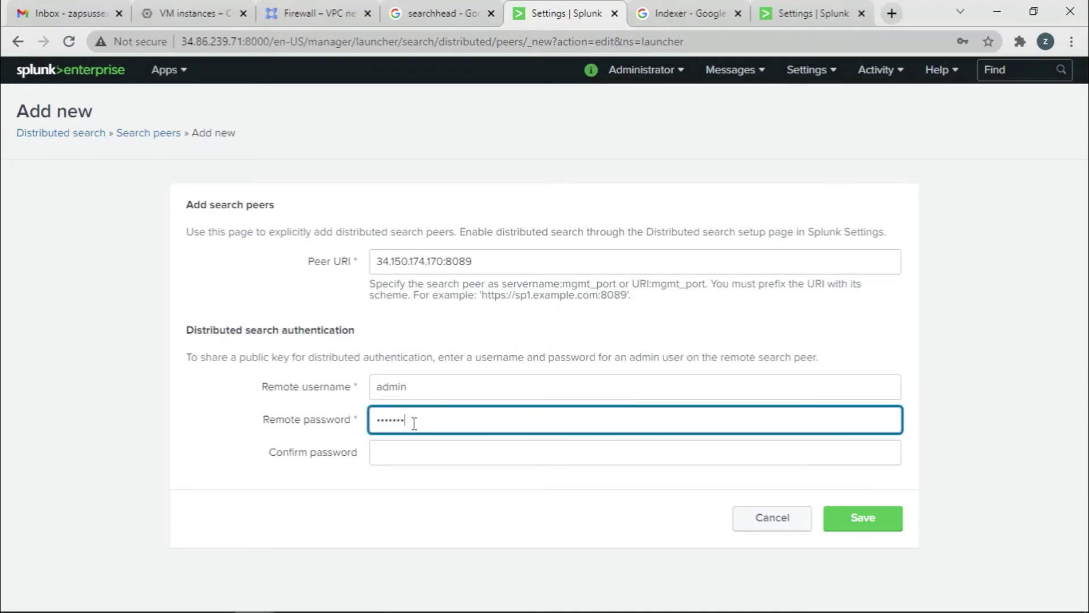
pyautogui.write('•')
pyautogui.click(428, 450)
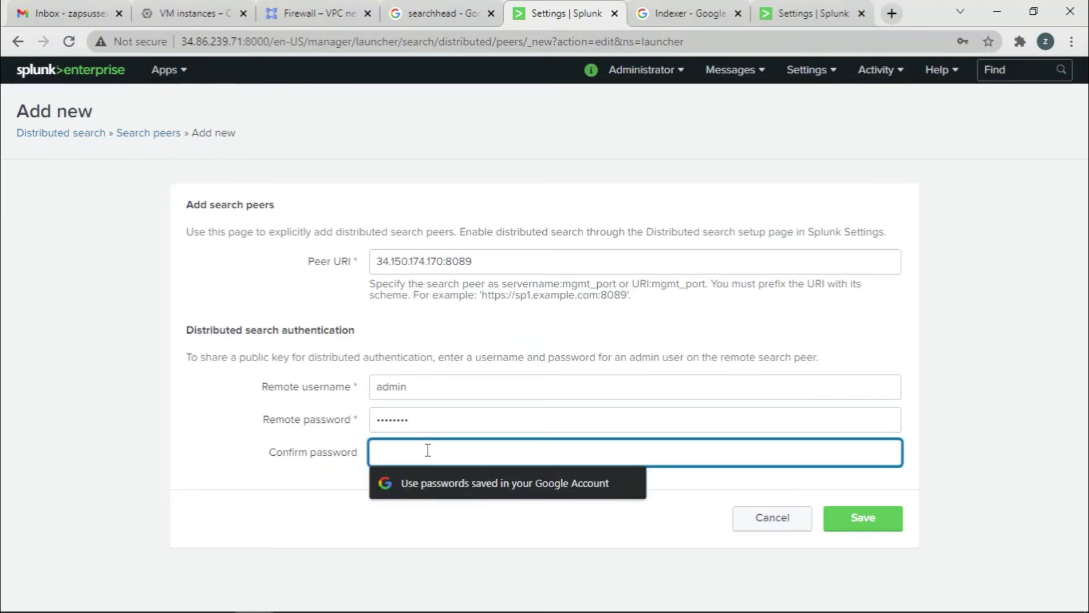
pyautogui.write('••')
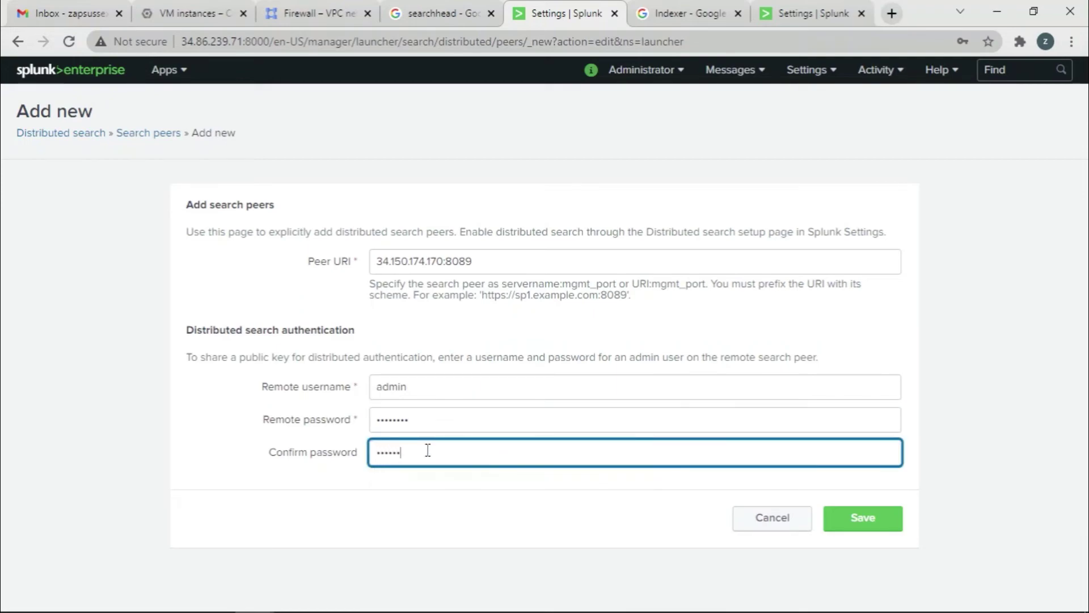
pyautogui.click(886, 512)
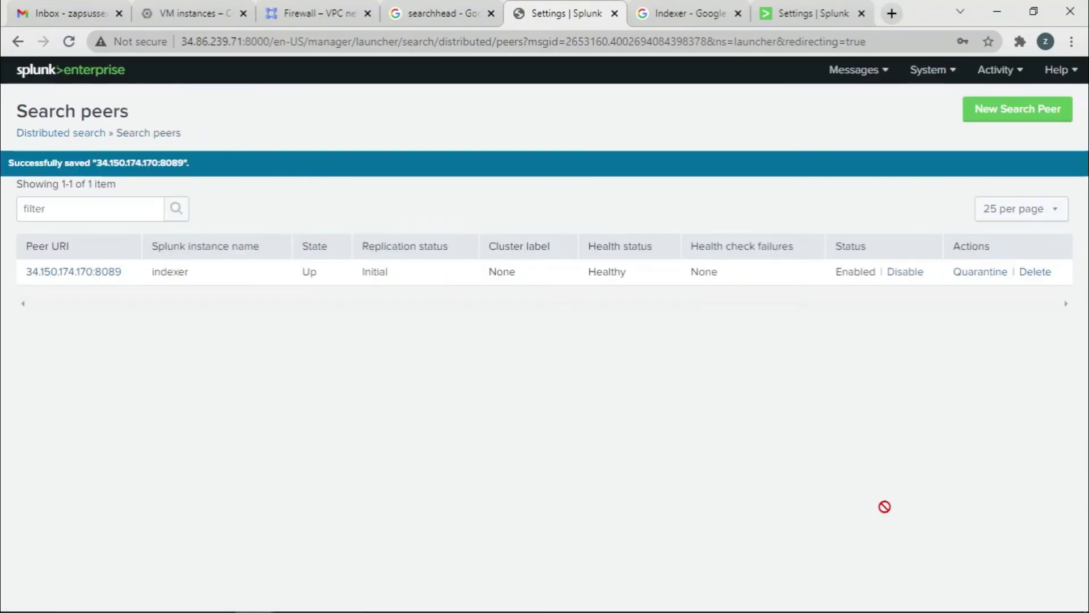
pyautogui.click(687, 273)
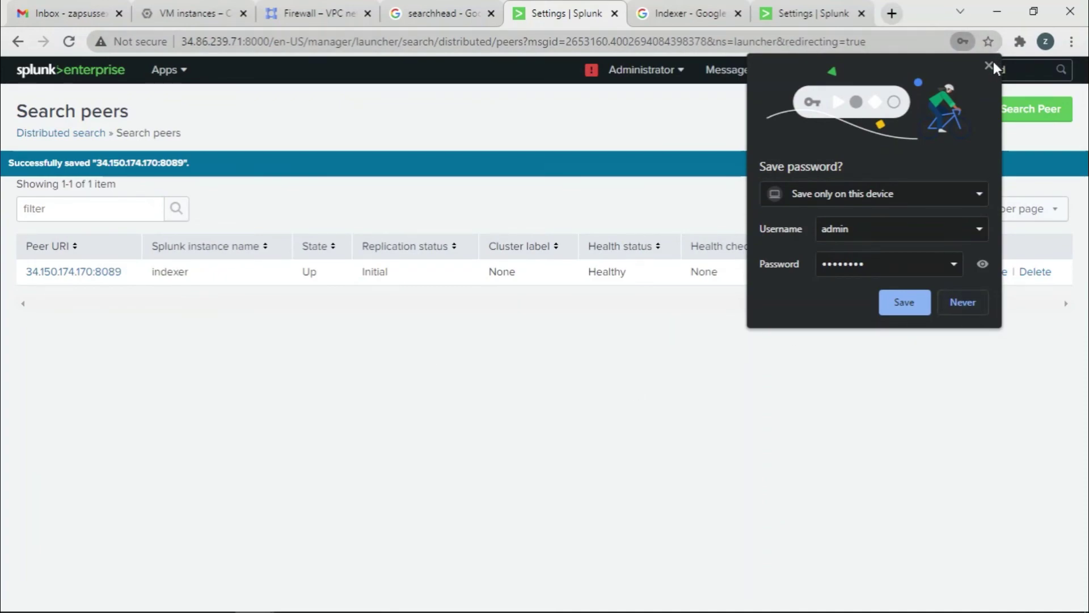
pyautogui.click(988, 66)
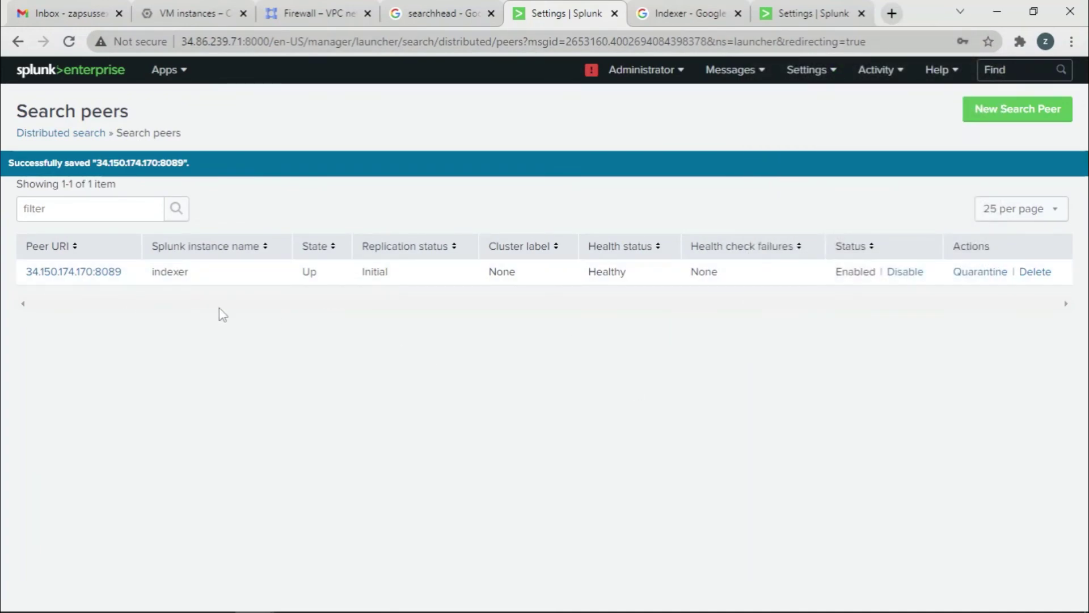